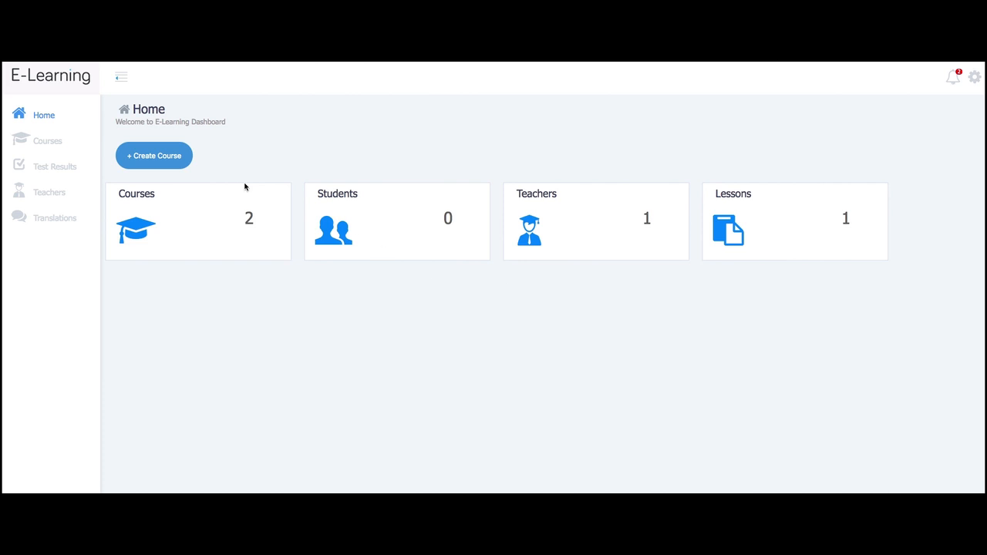
# Step: Start a new course and add a course category named Tutorial
pyautogui.click(154, 156)
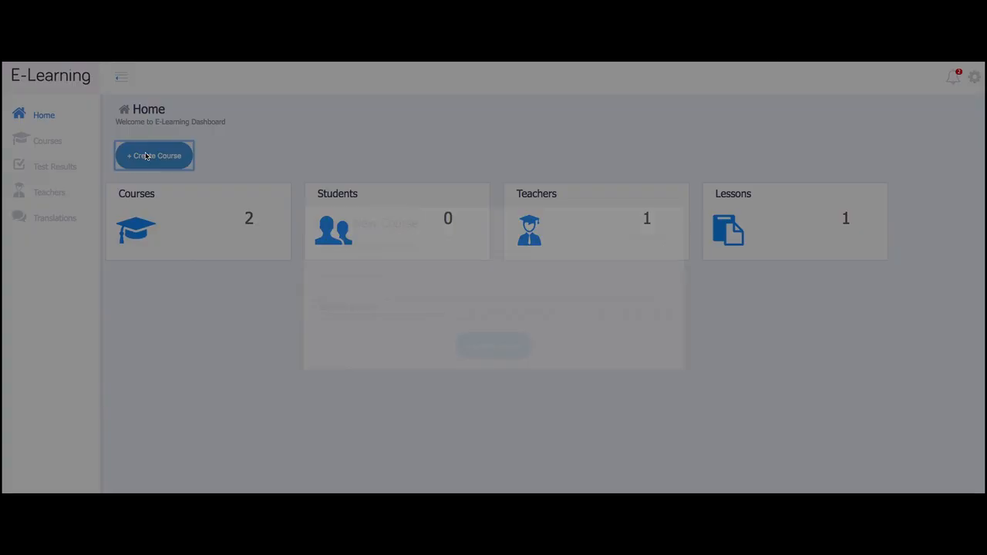
pyautogui.click(469, 245)
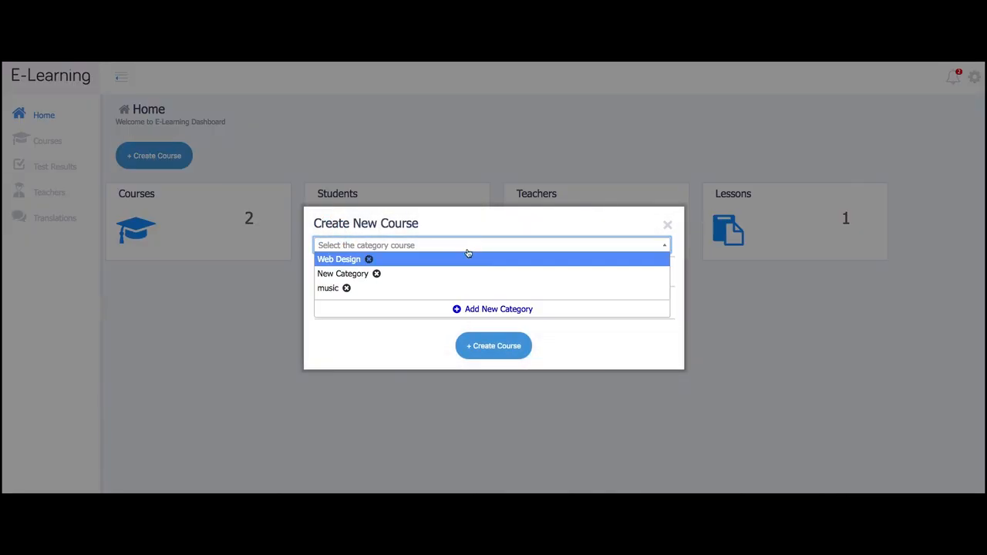
pyautogui.click(496, 311)
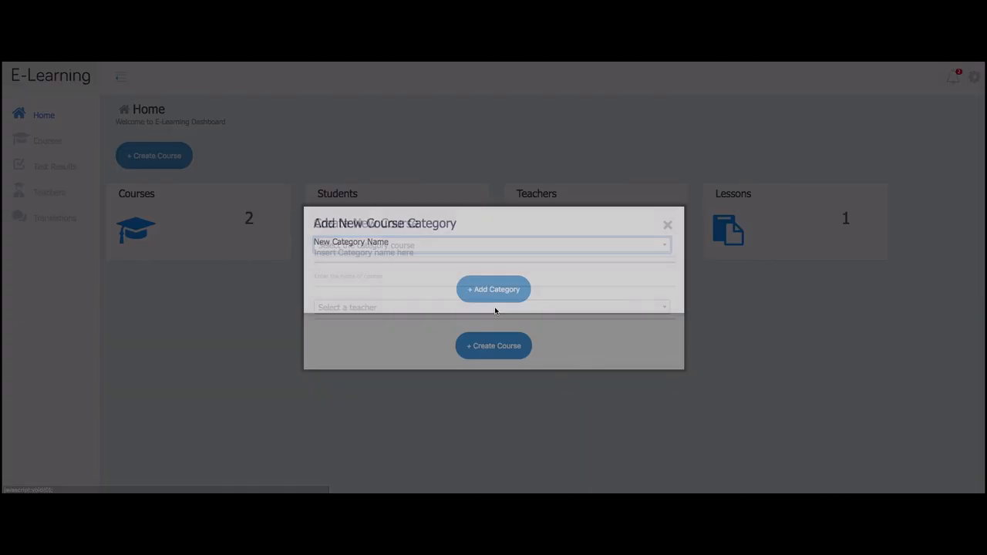
pyautogui.click(416, 251)
pyautogui.write('Tutorial')
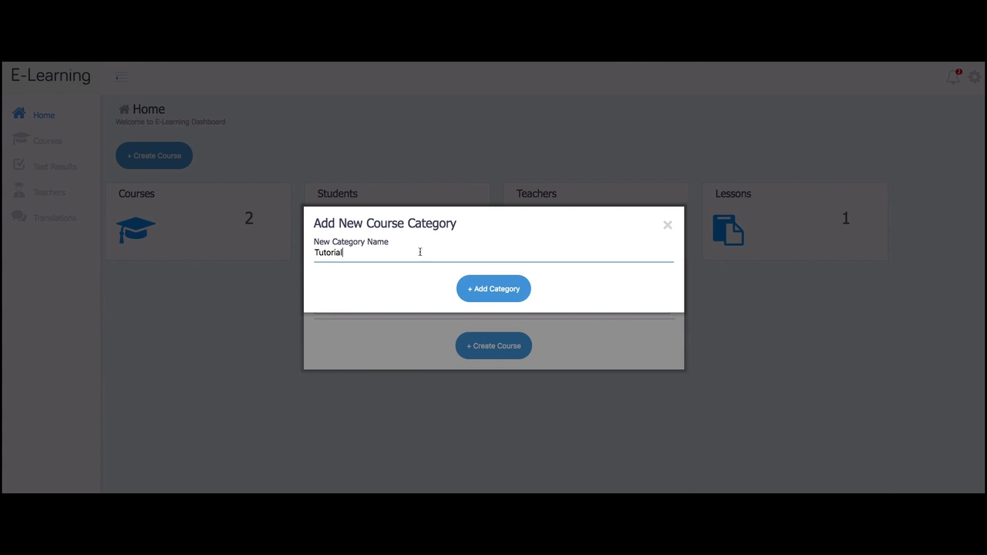
pyautogui.click(493, 290)
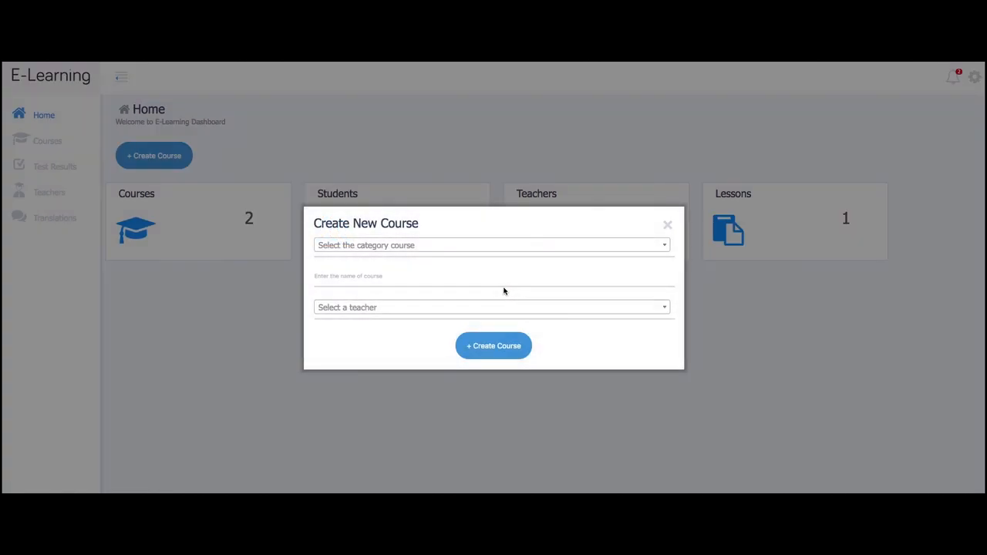
# Step: Create a course named Tutorial in the Tutorial category, assigning the available teacher to it
pyautogui.click(472, 245)
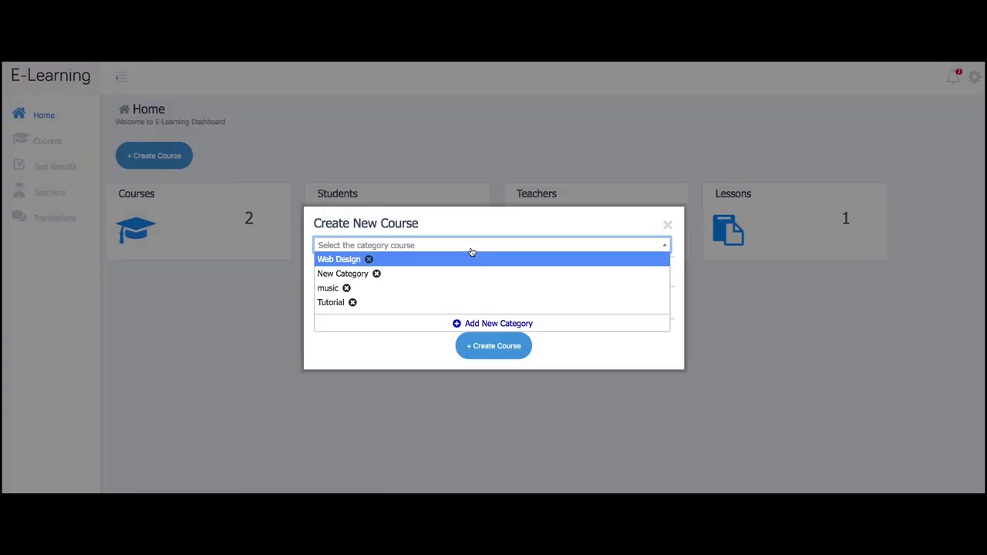
pyautogui.click(385, 302)
pyautogui.click(389, 277)
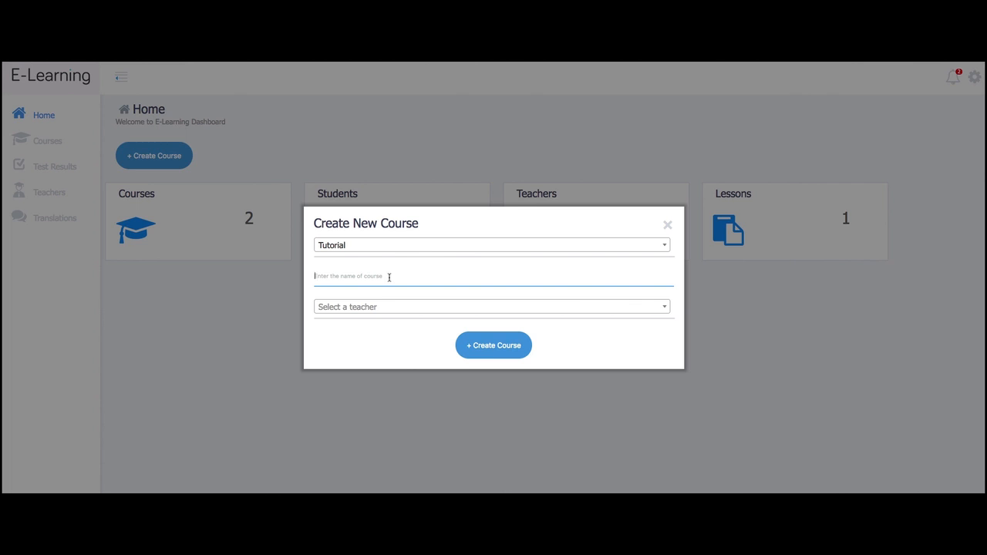
pyautogui.write('Tutorial')
pyautogui.click(476, 309)
pyautogui.click(379, 320)
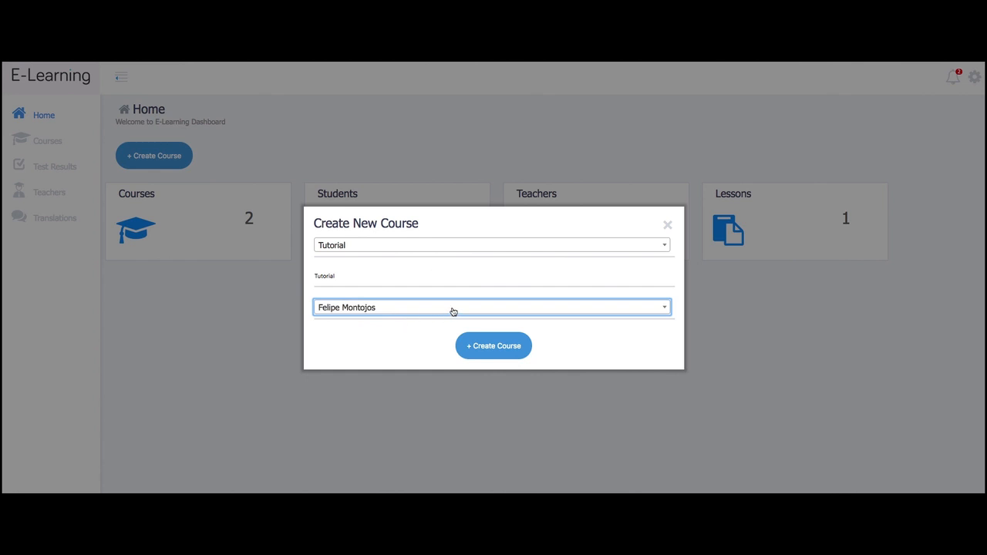
pyautogui.click(481, 245)
pyautogui.click(484, 232)
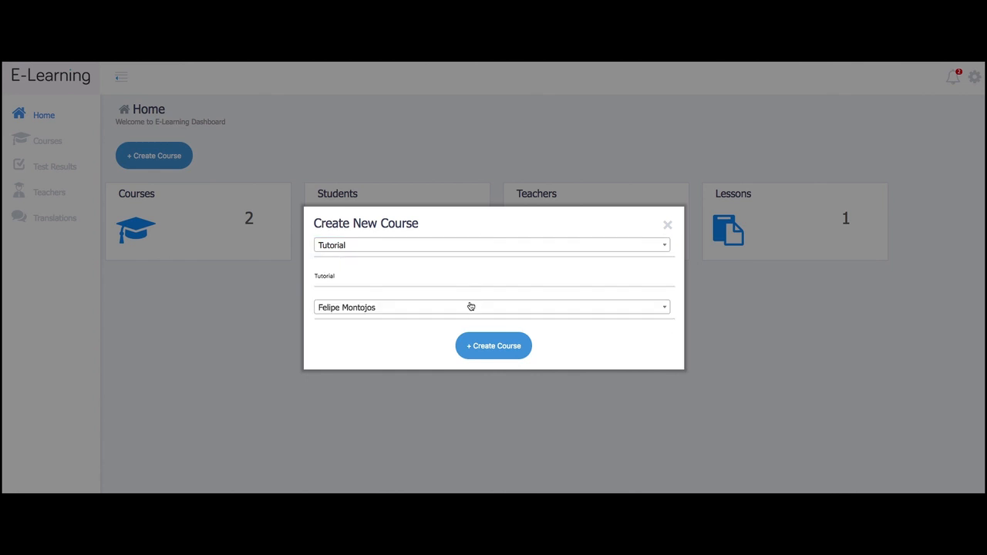
pyautogui.click(470, 306)
pyautogui.click(435, 363)
pyautogui.click(502, 346)
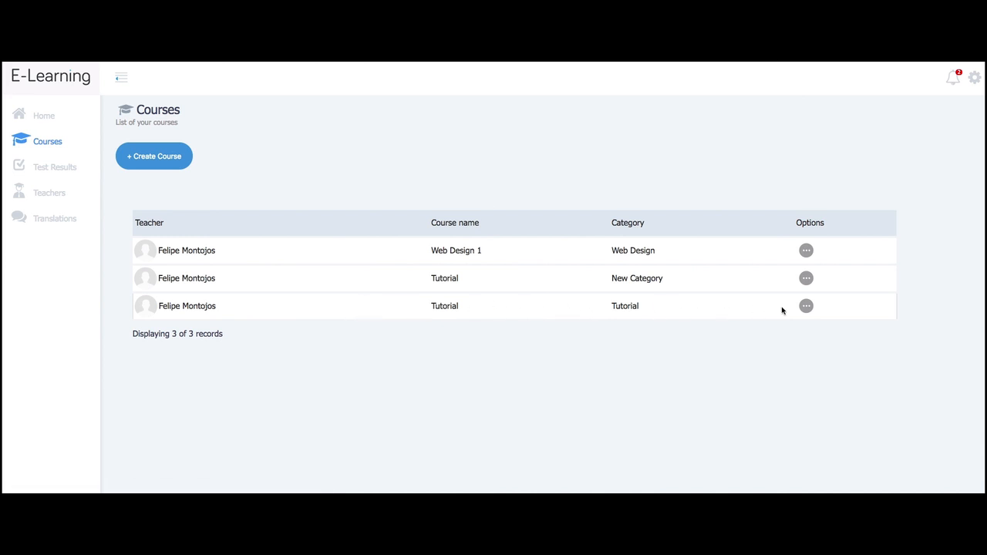
# Step: Edit the course in the Tutorial category to make it an opened course without required registration, and save its information
pyautogui.click(806, 307)
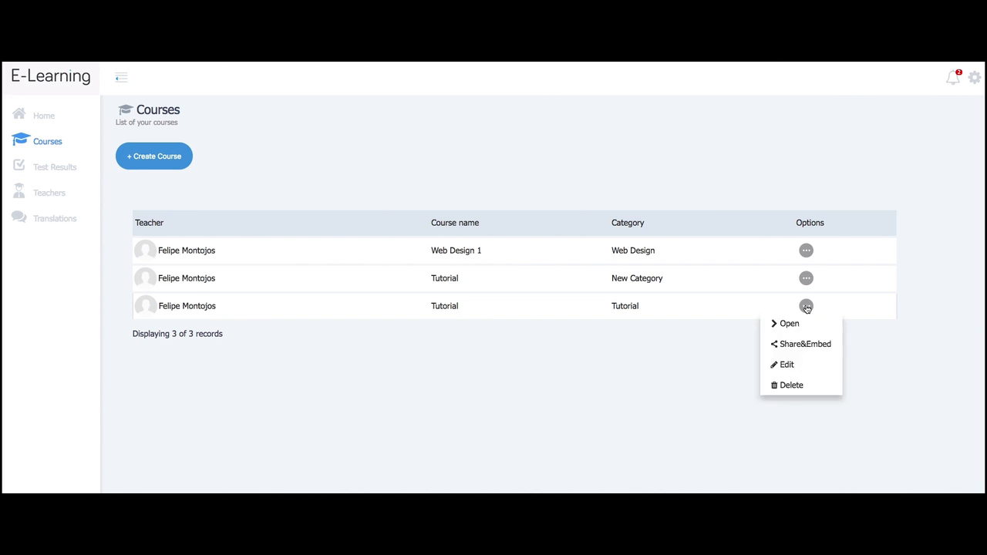
pyautogui.click(799, 368)
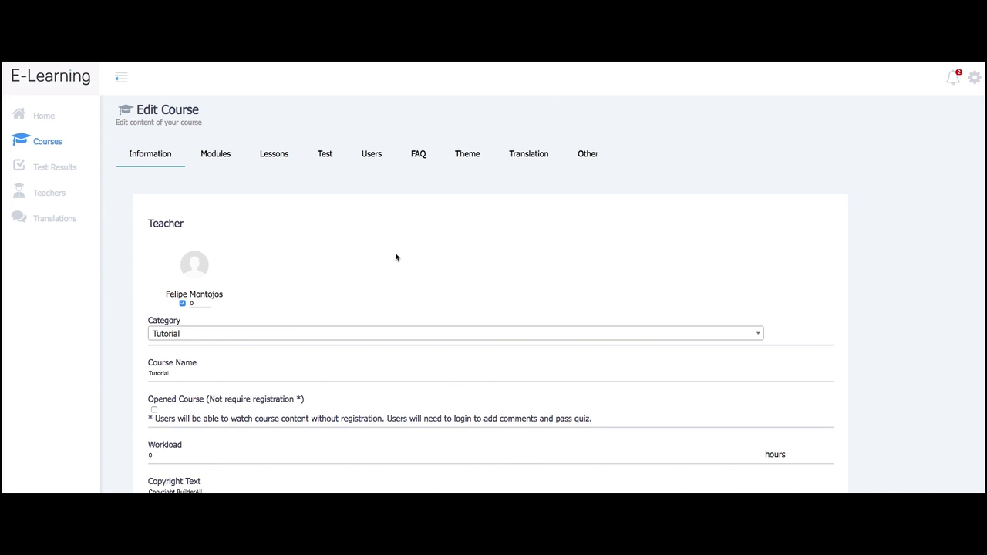
pyautogui.scroll(-2, 397, 258)
pyautogui.scroll(-1, 313, 353)
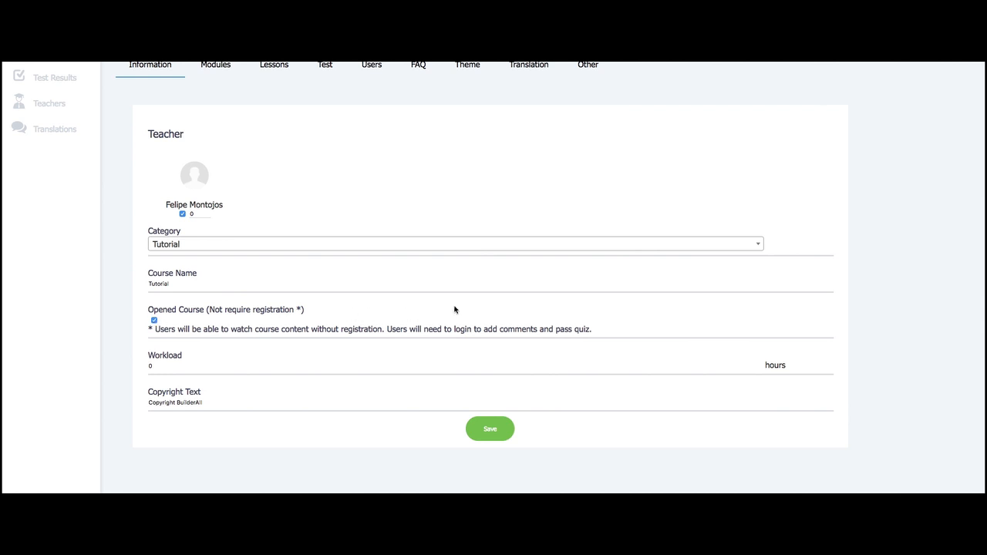
pyautogui.scroll(1, 471, 334)
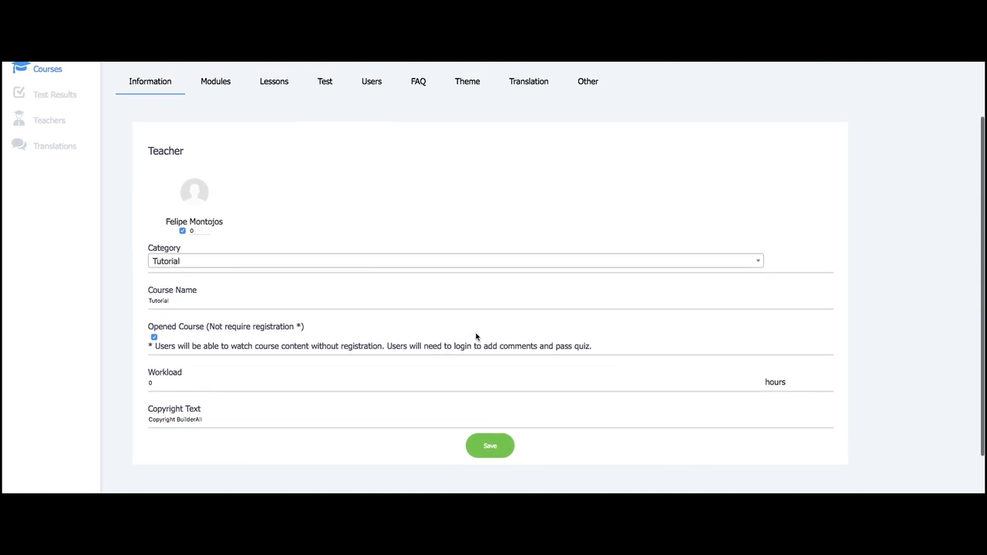
pyautogui.click(494, 444)
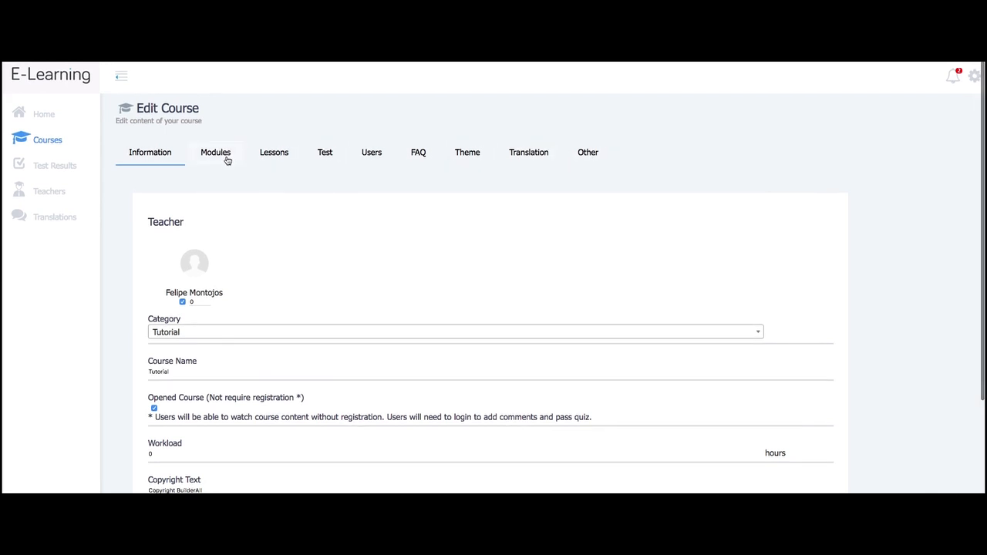
# Step: Create a course module with the name and description left blank
pyautogui.click(223, 157)
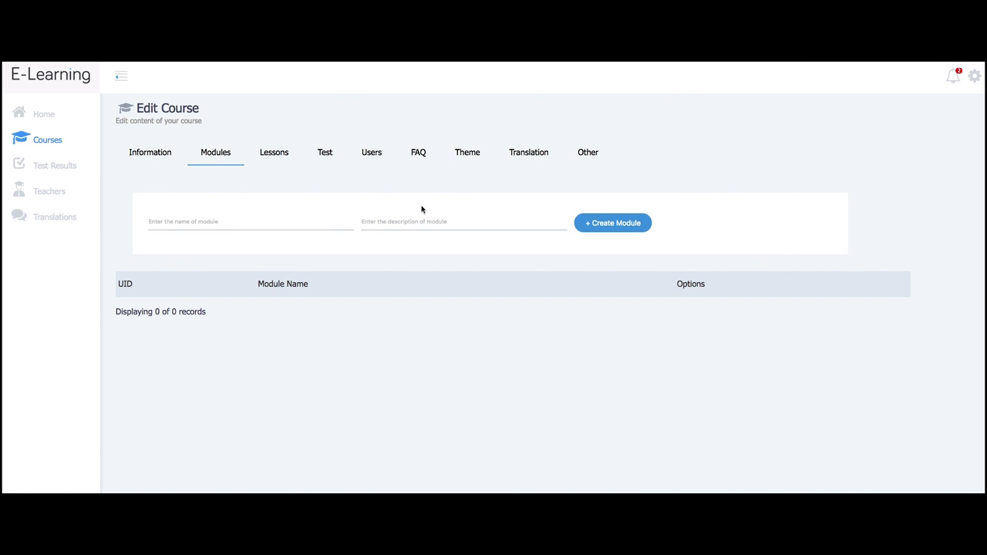
pyautogui.click(623, 228)
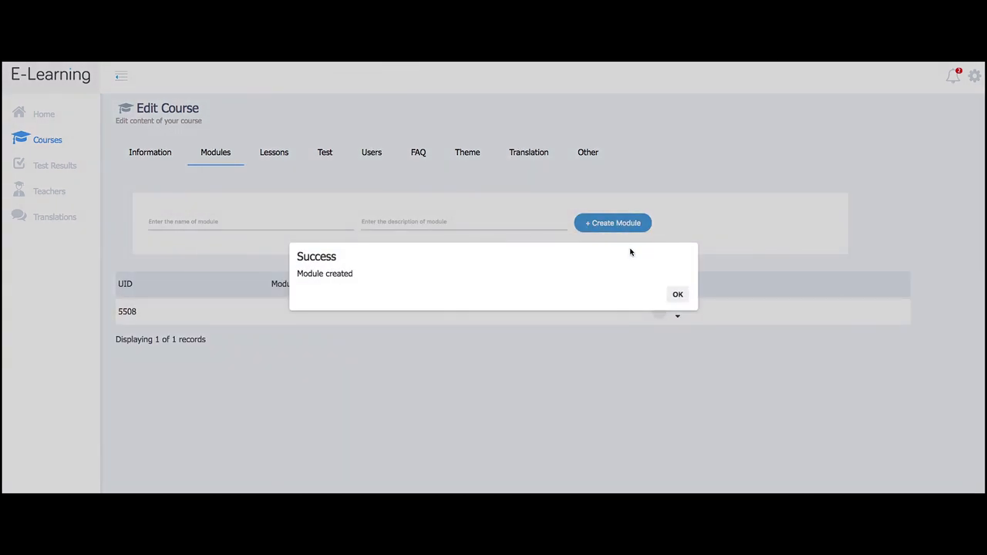
pyautogui.click(678, 295)
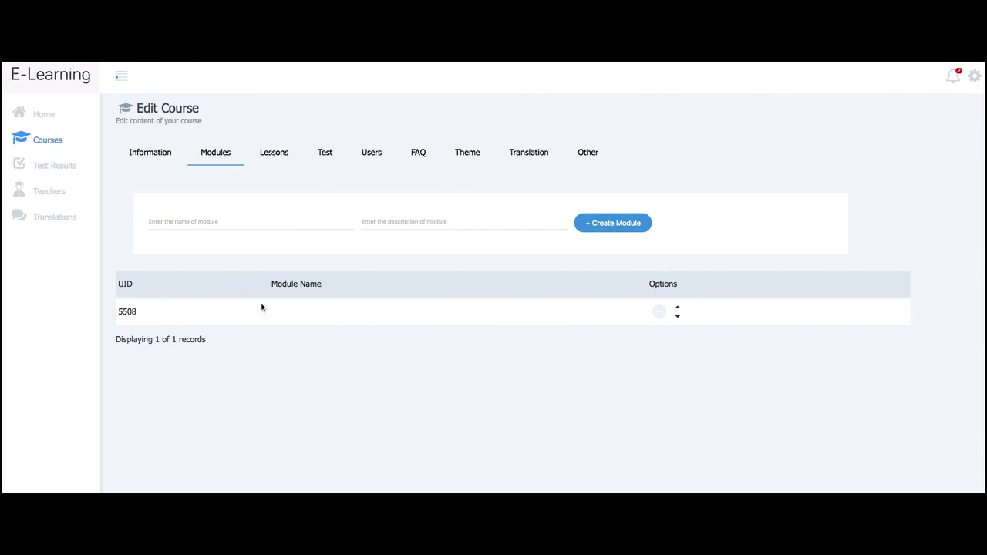
# Step: Create a module named Tutorial with the description Tutorial
pyautogui.click(168, 221)
pyautogui.click(430, 220)
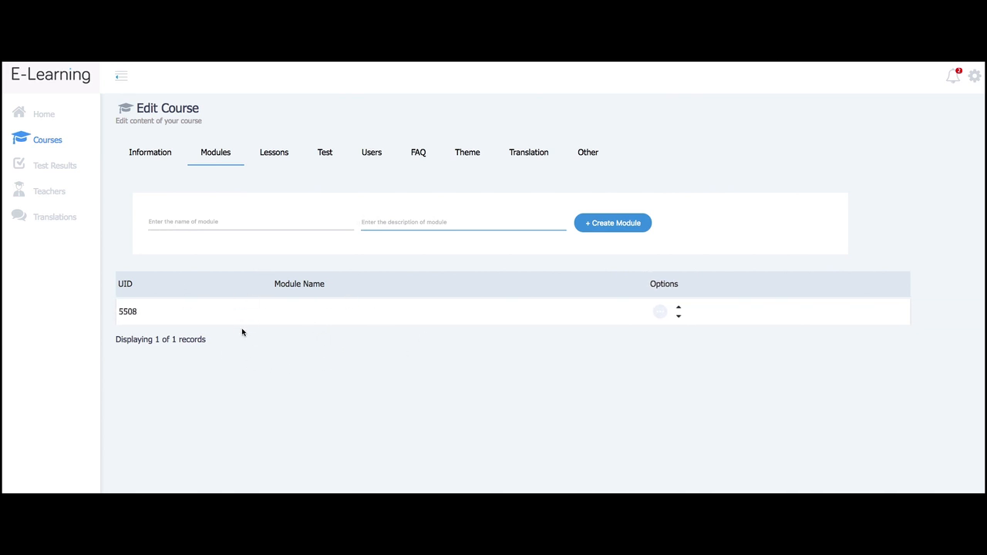
pyautogui.click(194, 222)
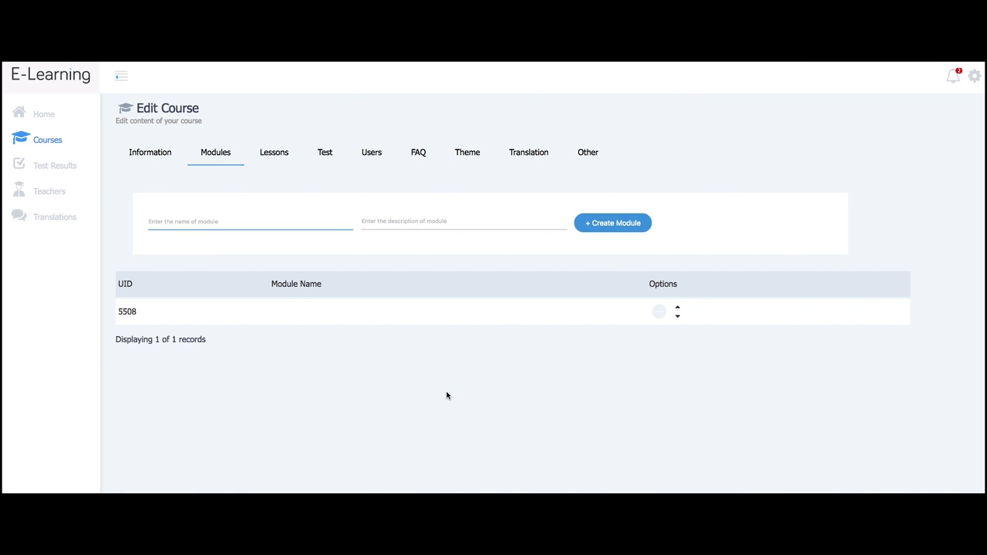
pyautogui.write('Tutorial')
pyautogui.click(428, 230)
pyautogui.write('Tut')
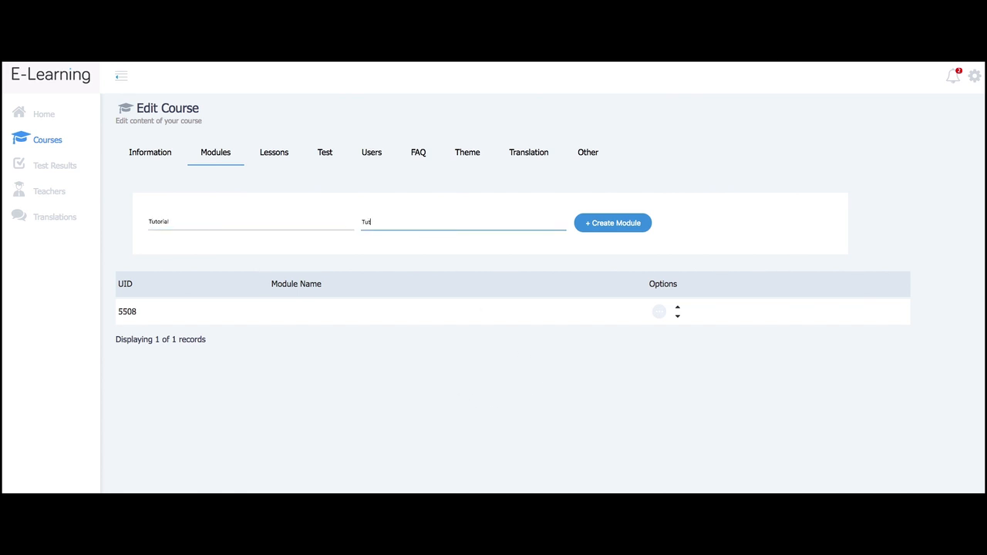
pyautogui.click(641, 224)
pyautogui.click(675, 292)
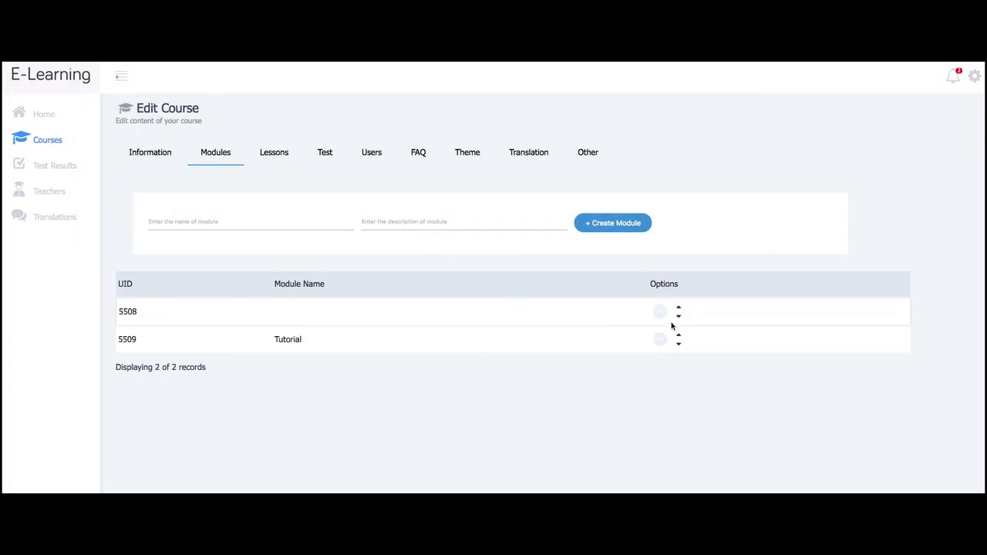
# Step: Delete the unnamed module from the course and confirm the deletion
pyautogui.click(660, 313)
pyautogui.click(654, 355)
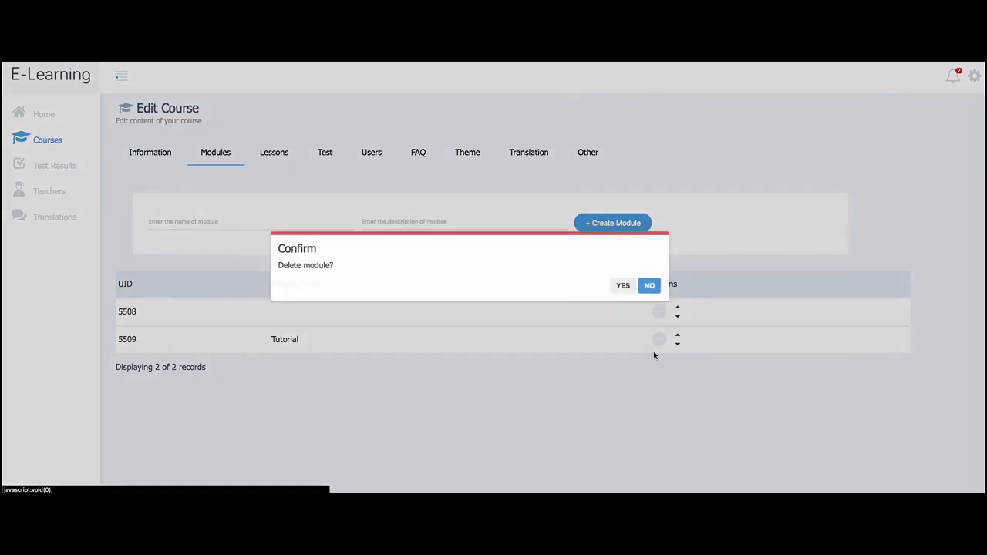
pyautogui.click(623, 286)
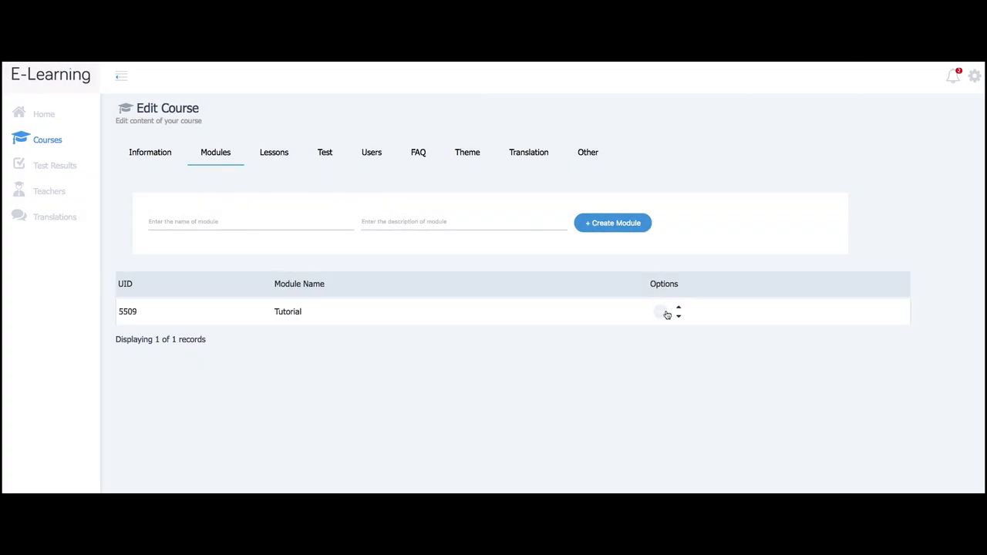
# Step: Review the Tutorial module's editable name and description, and close it without changes
pyautogui.click(667, 315)
pyautogui.click(639, 332)
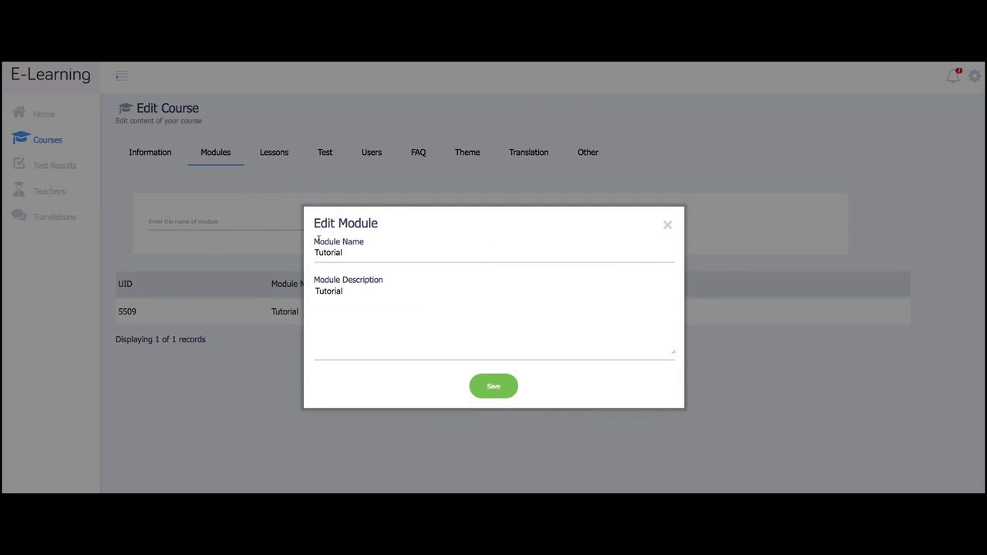
pyautogui.click(667, 224)
# Step: Start a new lesson in the Tutorial module and title it Tutorial
pyautogui.click(278, 154)
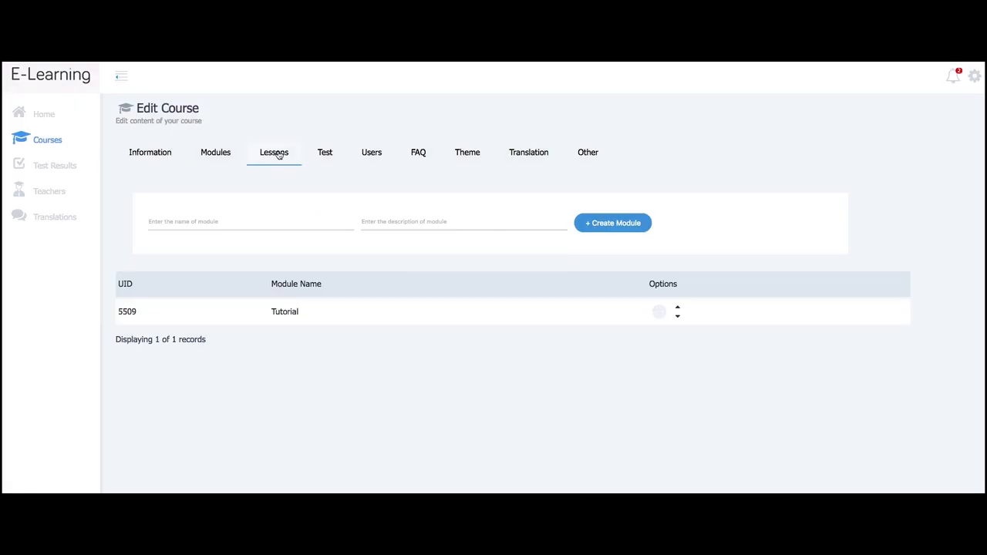
pyautogui.click(167, 197)
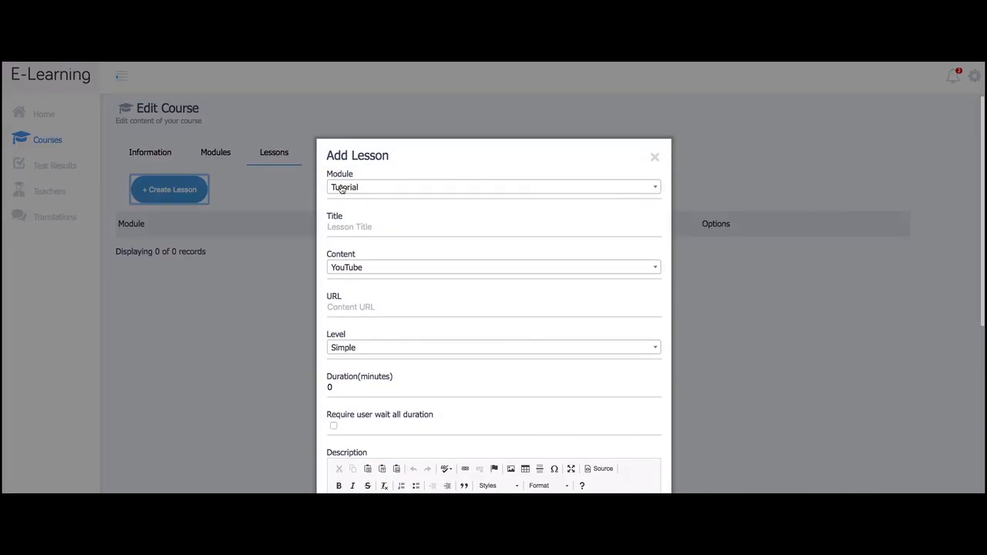
pyautogui.click(342, 187)
pyautogui.click(349, 202)
pyautogui.click(387, 230)
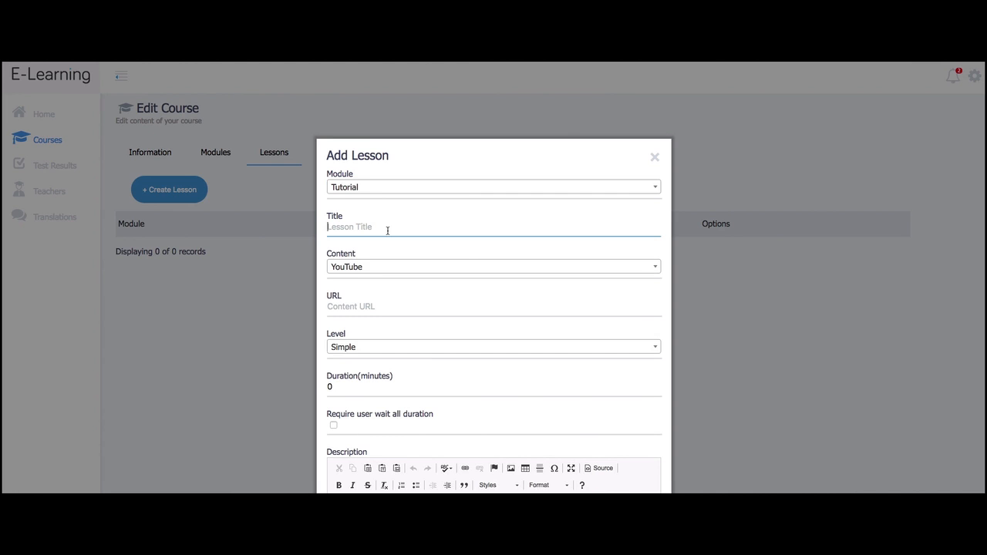
pyautogui.write('Tutorial')
# Step: Choose YouTube as the lesson's content type and Simple as its level
pyautogui.click(391, 267)
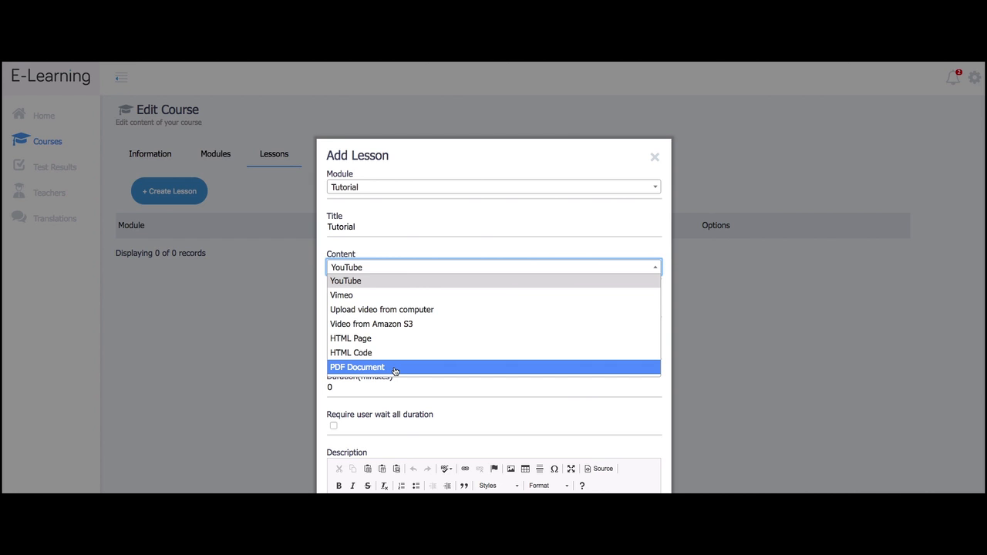
pyautogui.click(377, 282)
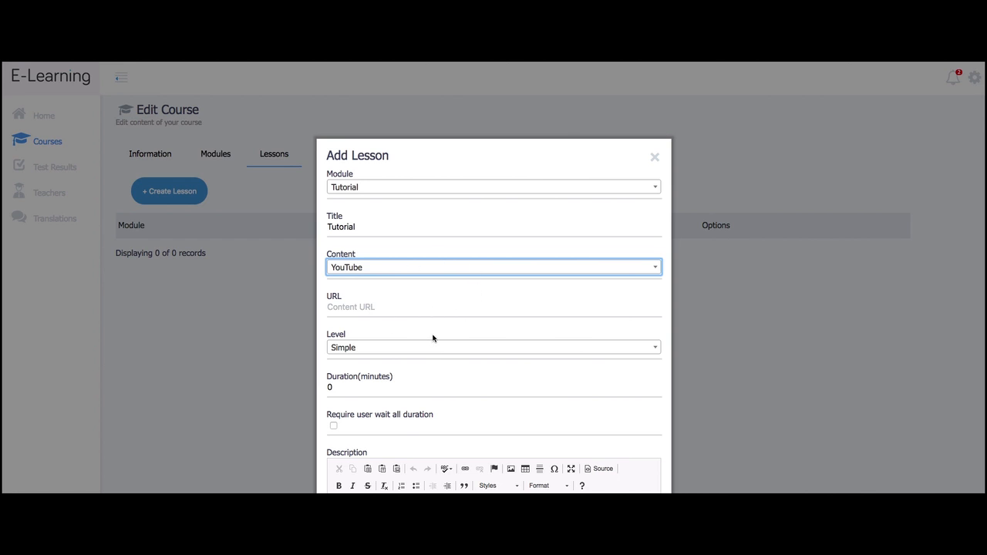
pyautogui.scroll(-3, 432, 338)
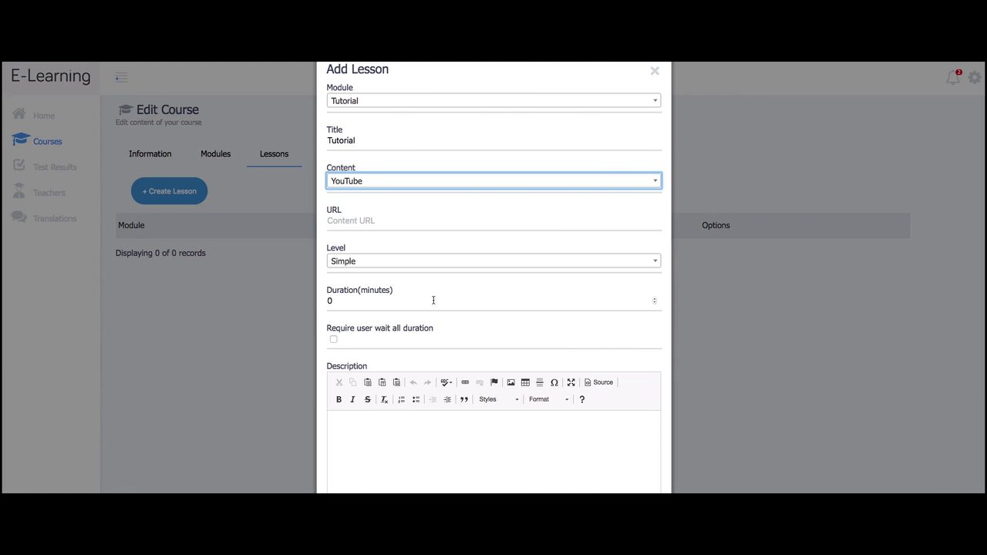
pyautogui.click(402, 262)
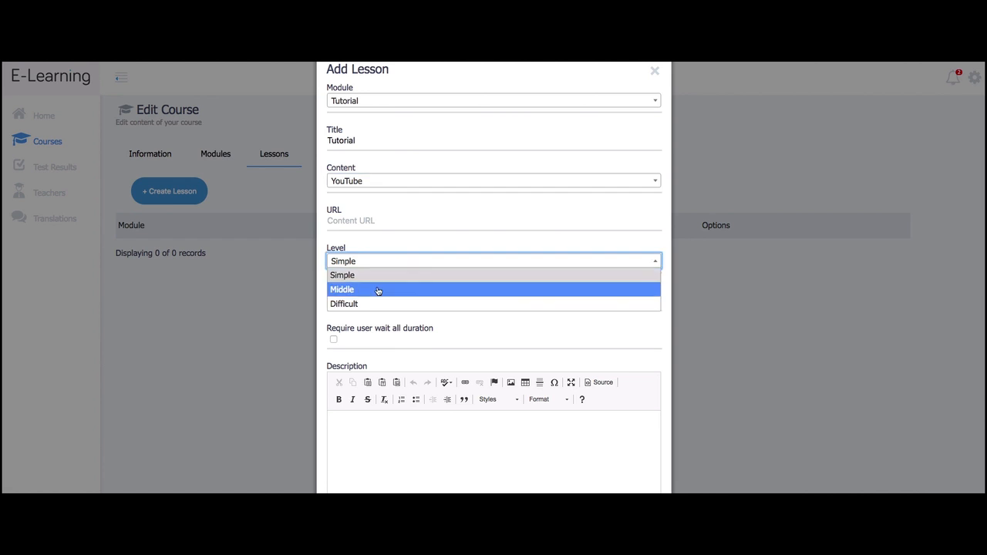
pyautogui.click(391, 275)
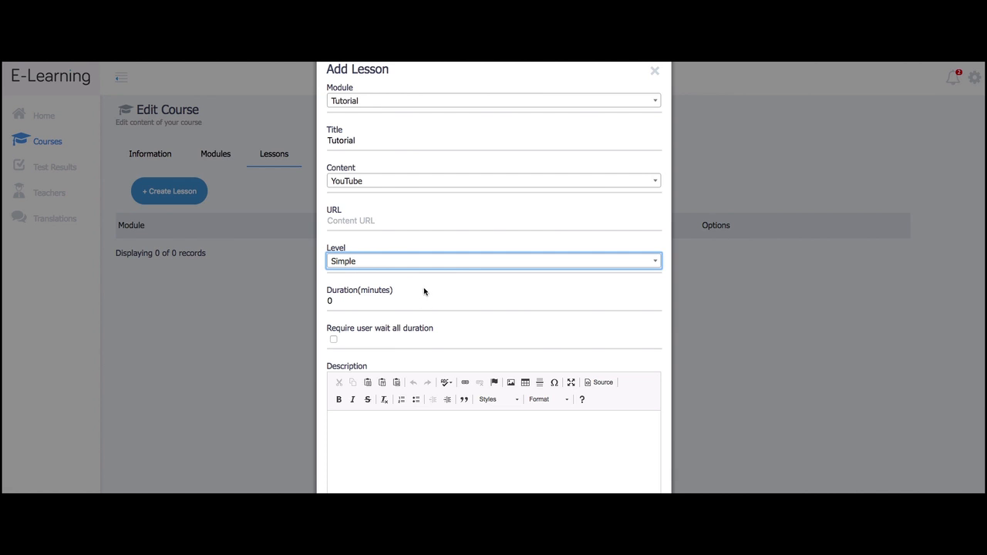
# Step: Set the lesson's duration to 15 minutes and require users to wait for the whole duration
pyautogui.click(341, 299)
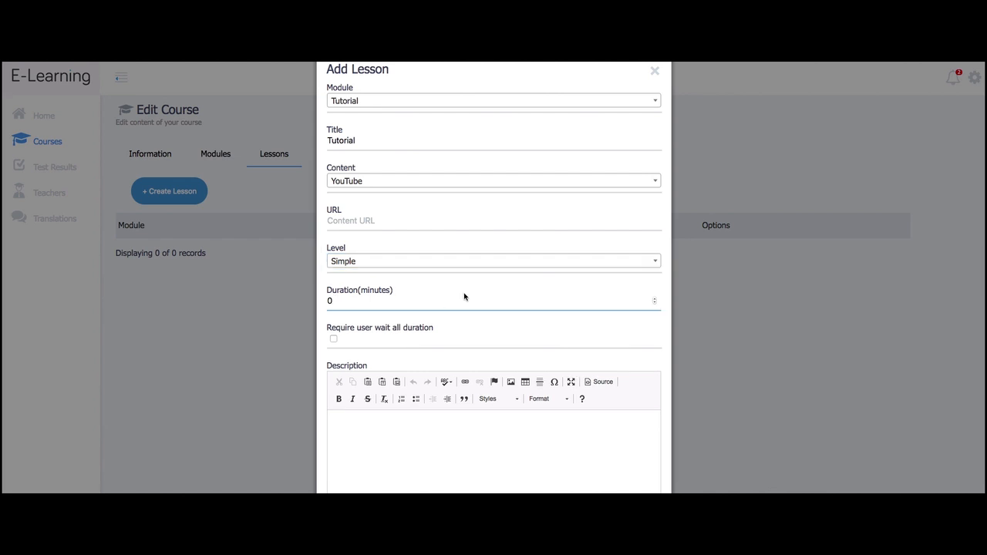
pyautogui.press('BackSpace')
pyautogui.write('15')
pyautogui.click(333, 339)
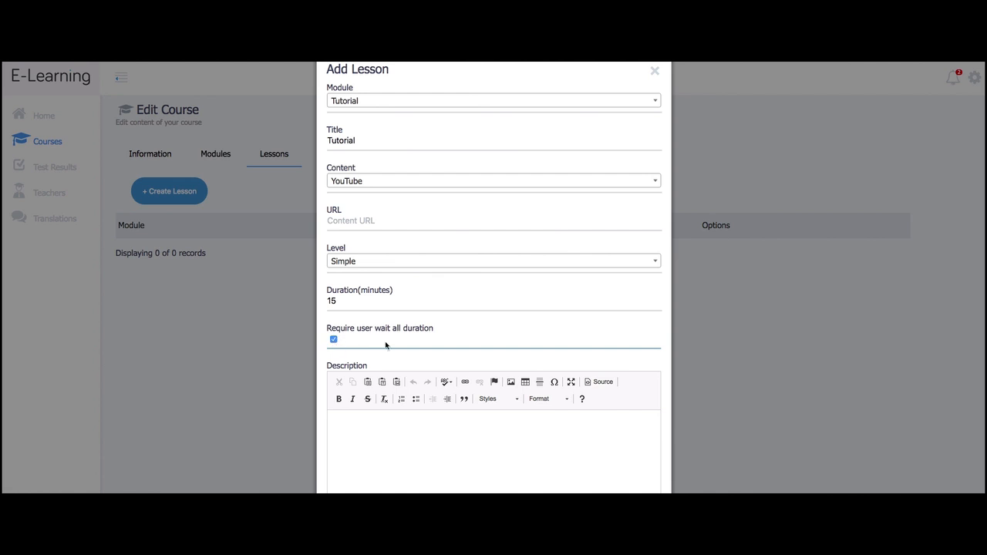
# Step: Enter Tutorial as the lesson's description and save the lesson
pyautogui.moveTo(435, 329); pyautogui.dragTo(324, 316)
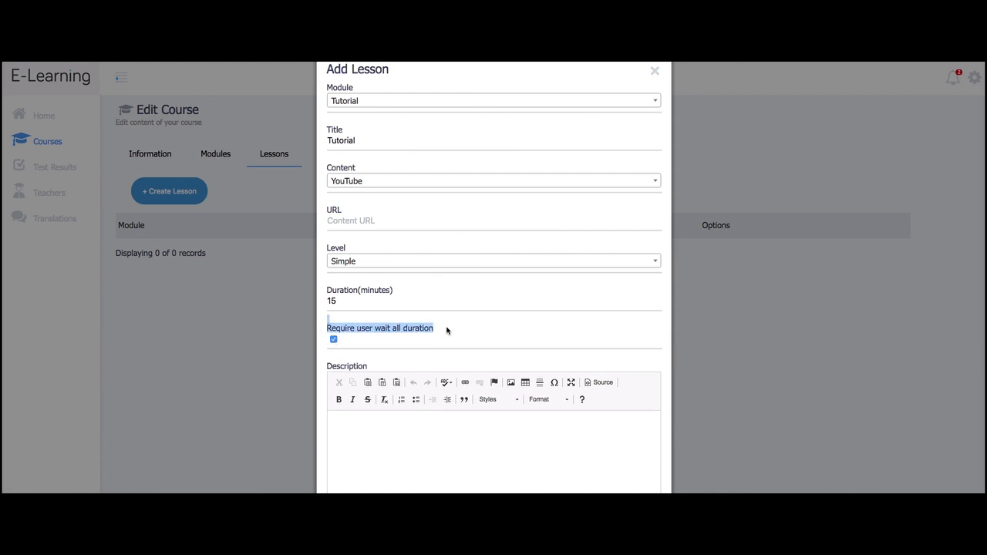
pyautogui.click(447, 331)
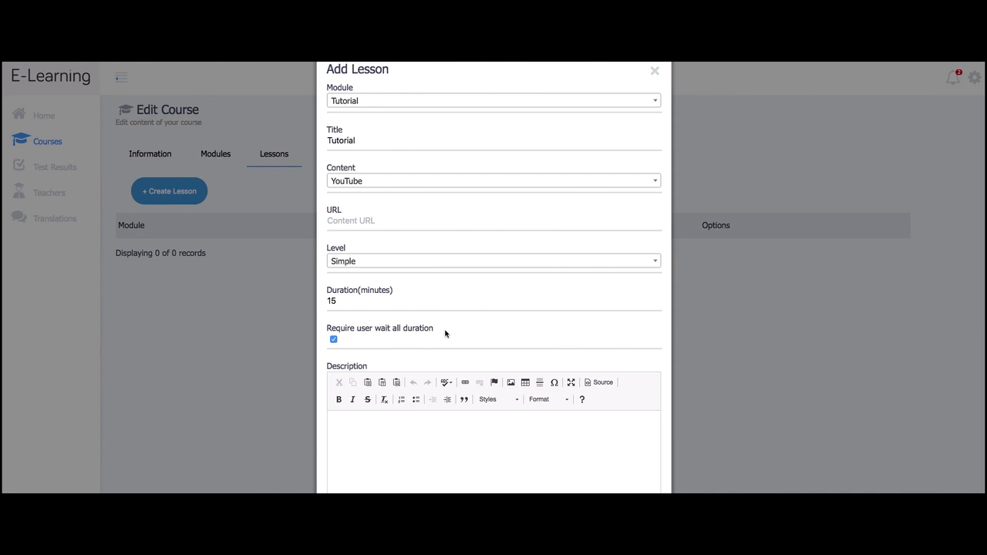
pyautogui.scroll(-3, 444, 333)
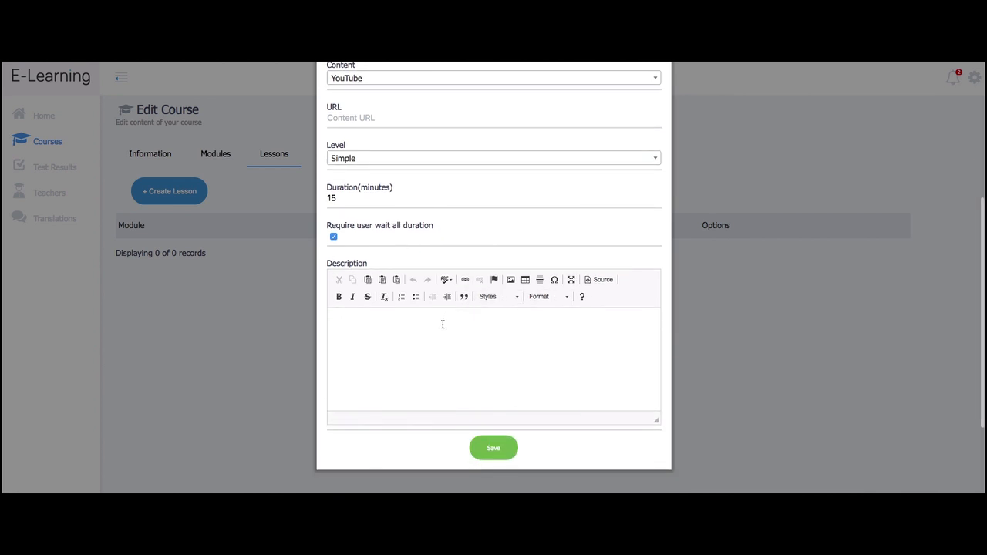
pyautogui.click(442, 324)
pyautogui.write('Tutorial')
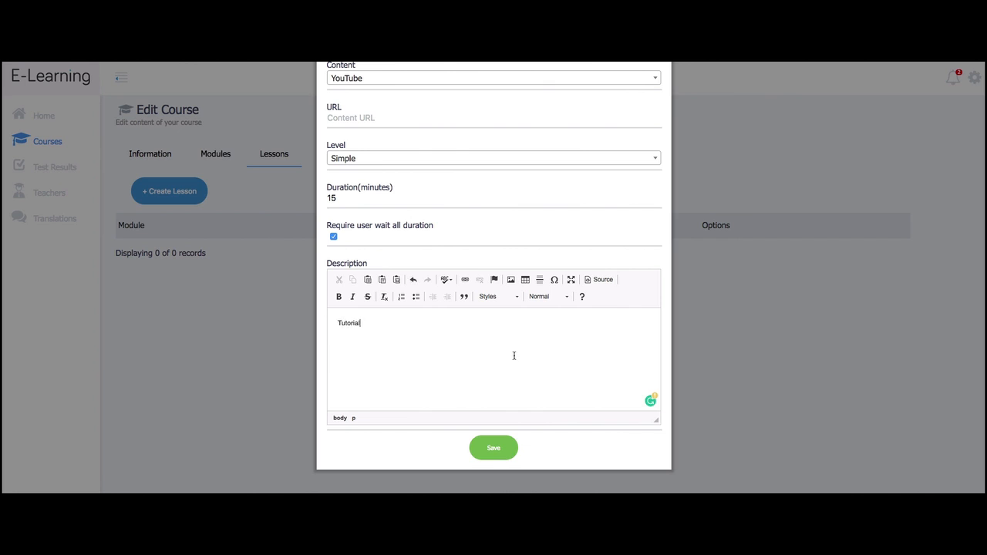
pyautogui.click(494, 453)
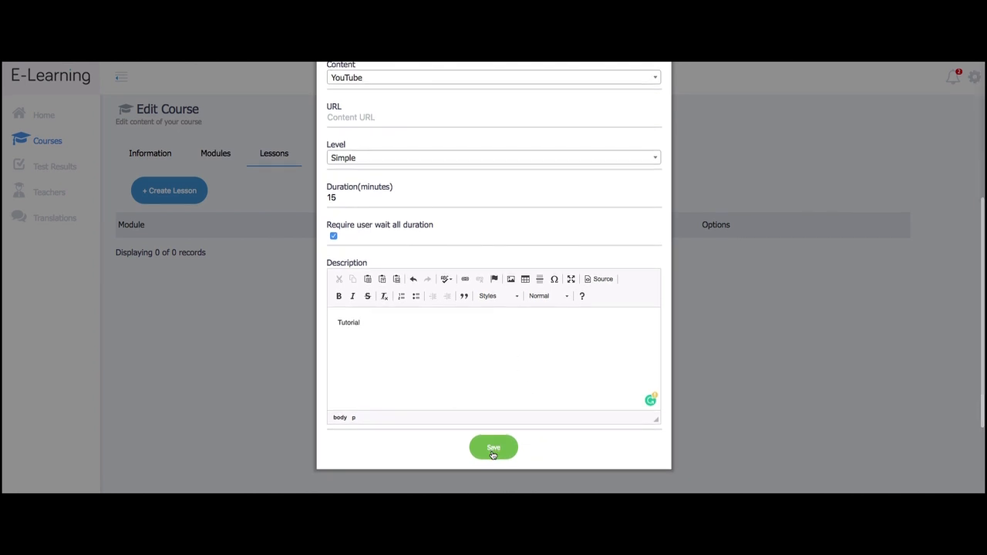
pyautogui.click(677, 296)
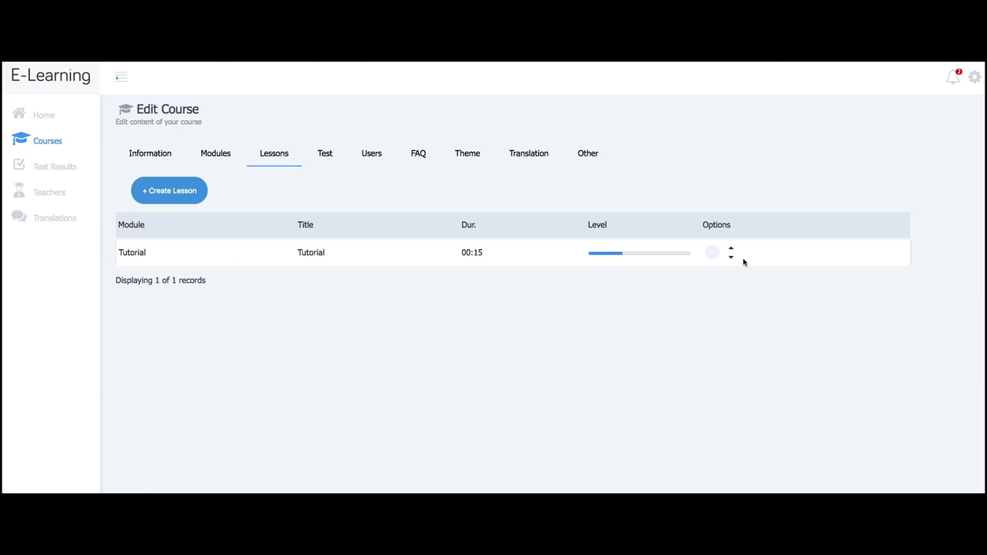
# Step: Review the Tutorial lesson's options and its edit form, and close it without changes
pyautogui.click(710, 253)
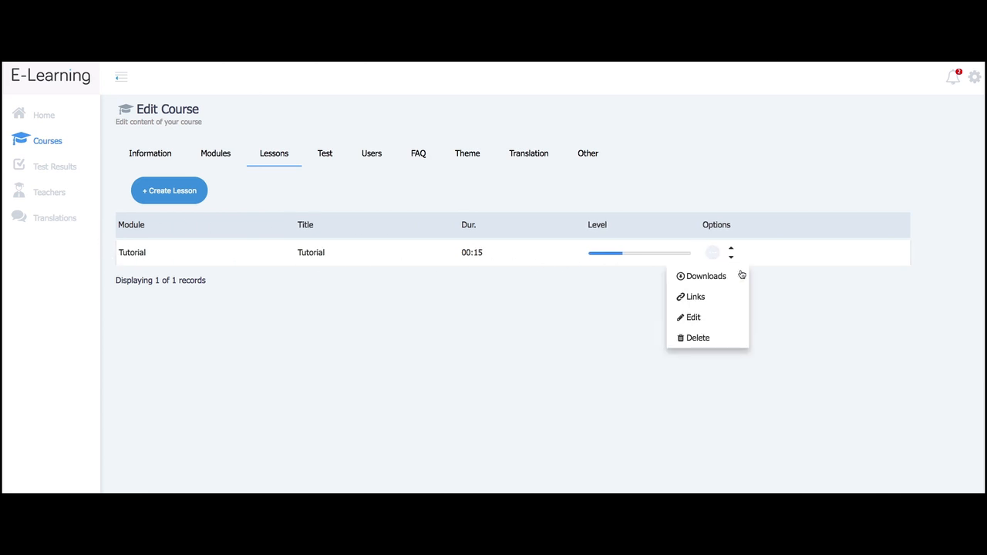
pyautogui.click(705, 317)
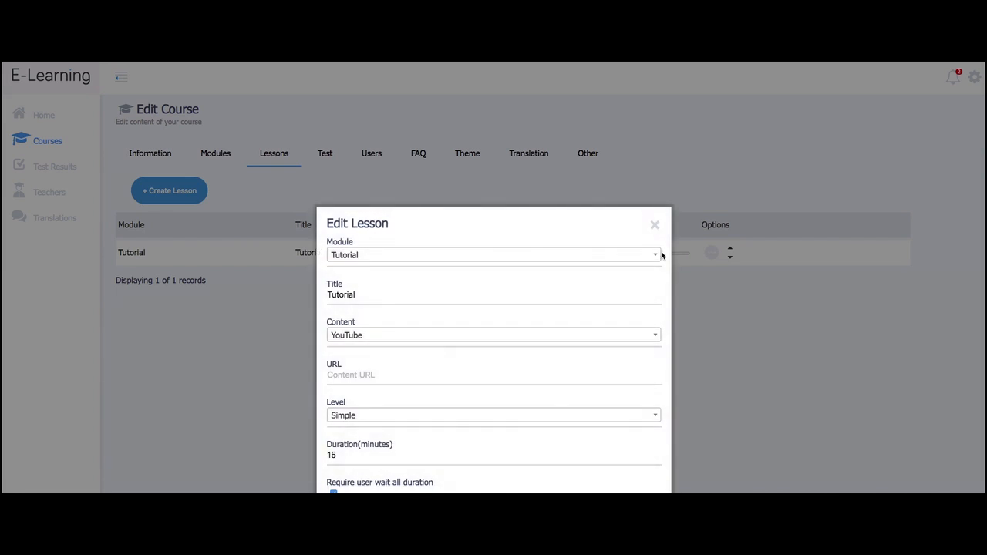
pyautogui.click(654, 224)
pyautogui.click(710, 253)
pyautogui.click(781, 282)
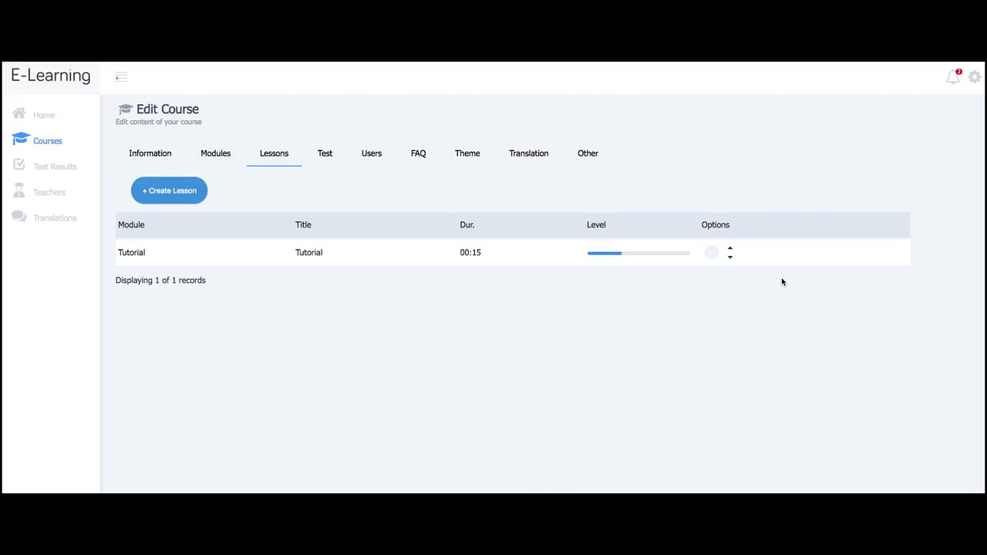
# Step: Start a new test question for the Tutorial module with Multiple choice as its test type
pyautogui.click(323, 157)
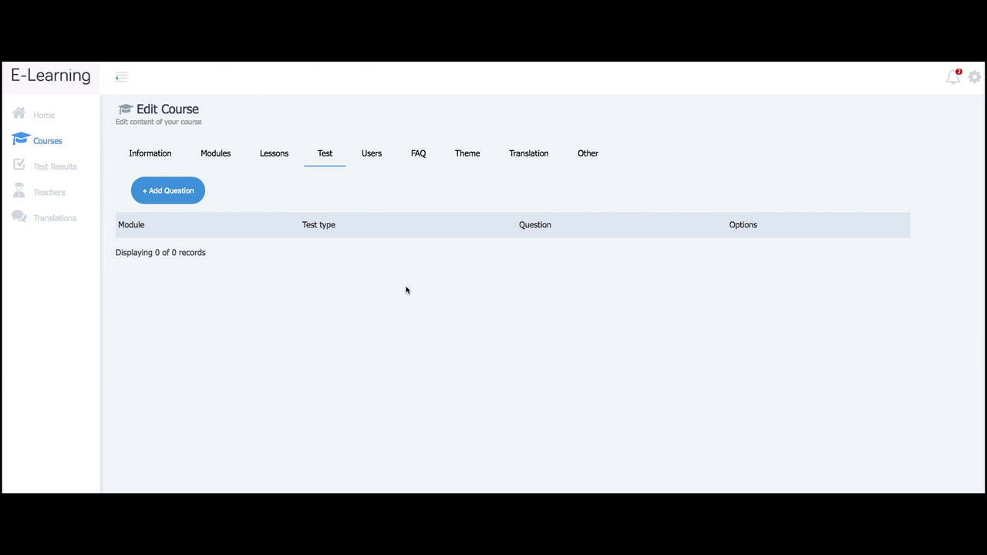
pyautogui.click(178, 199)
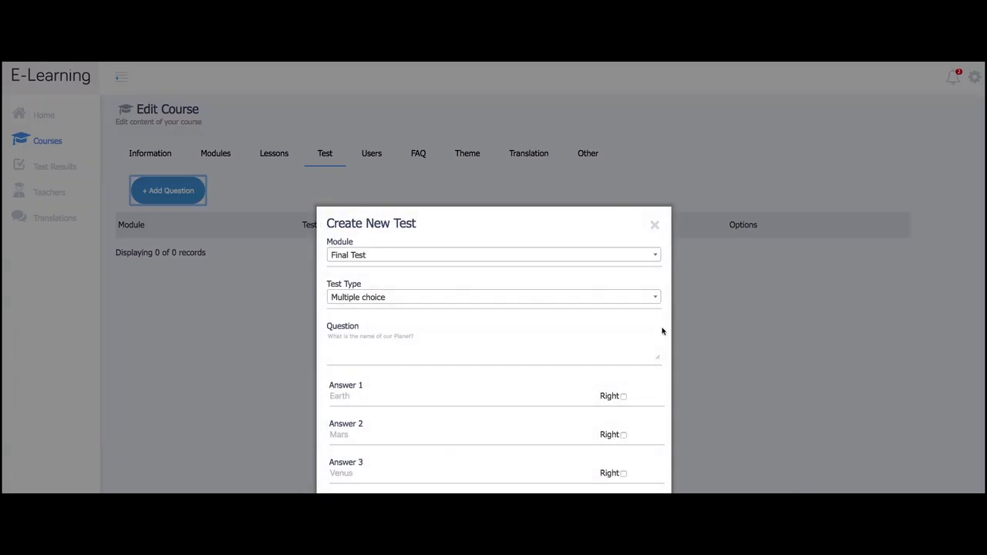
pyautogui.click(610, 181)
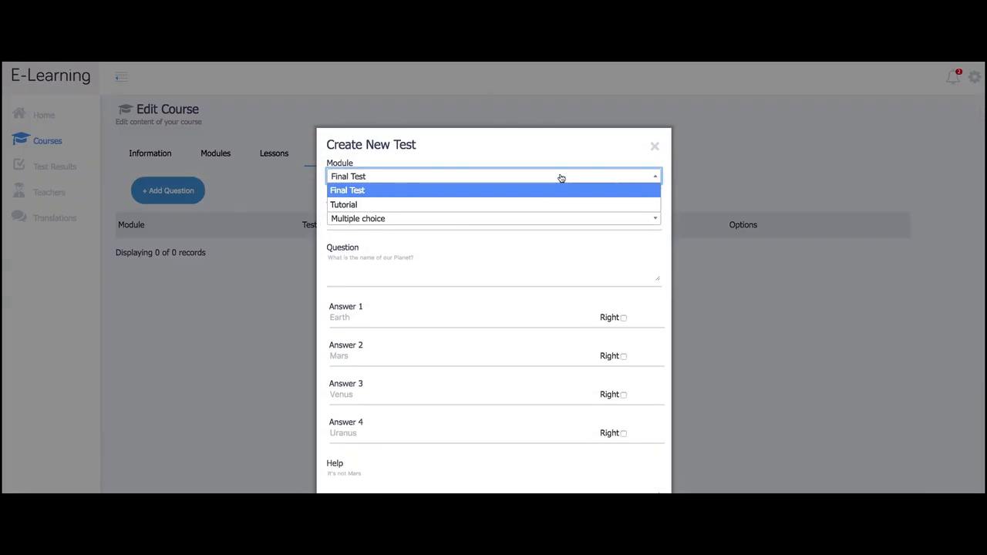
pyautogui.click(362, 209)
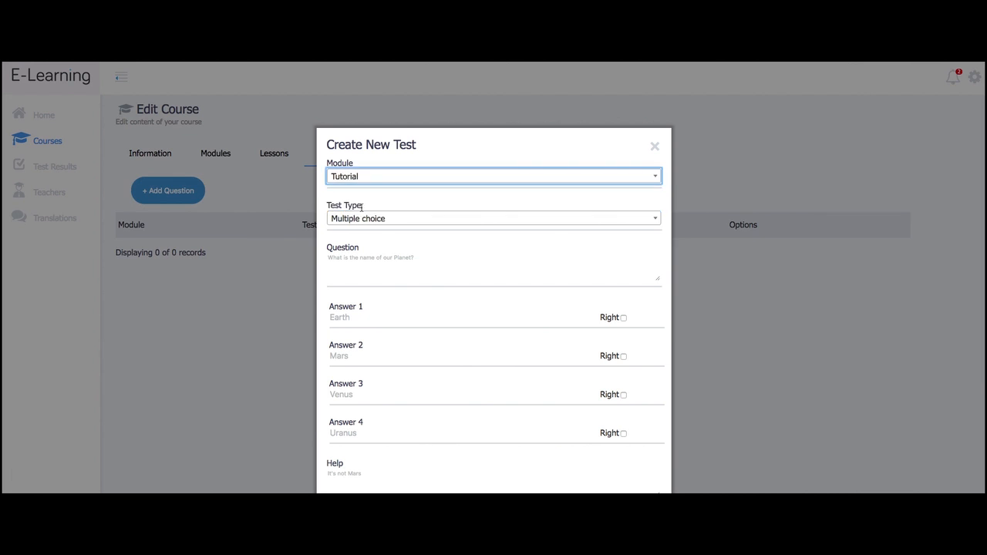
pyautogui.click(513, 221)
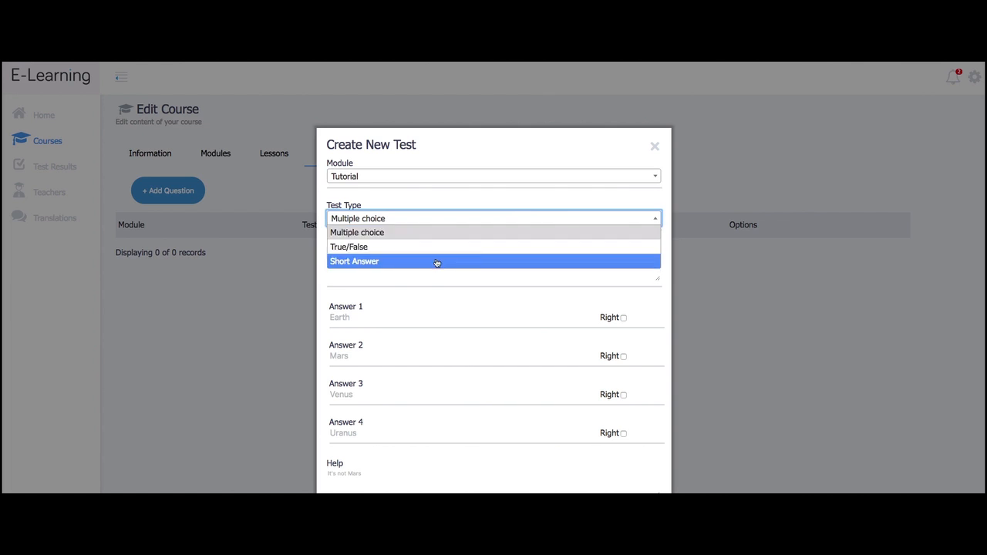
pyautogui.click(401, 234)
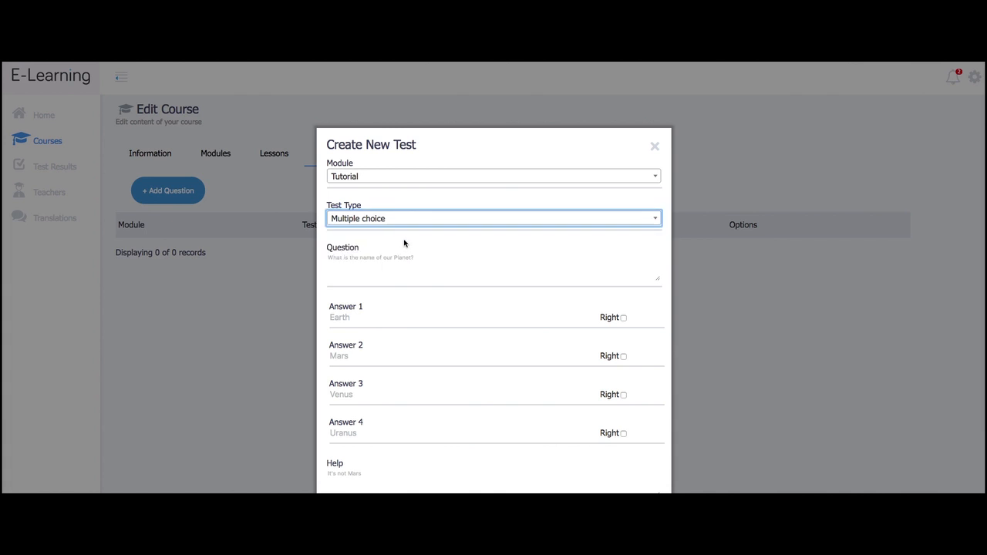
pyautogui.scroll(-2, 394, 283)
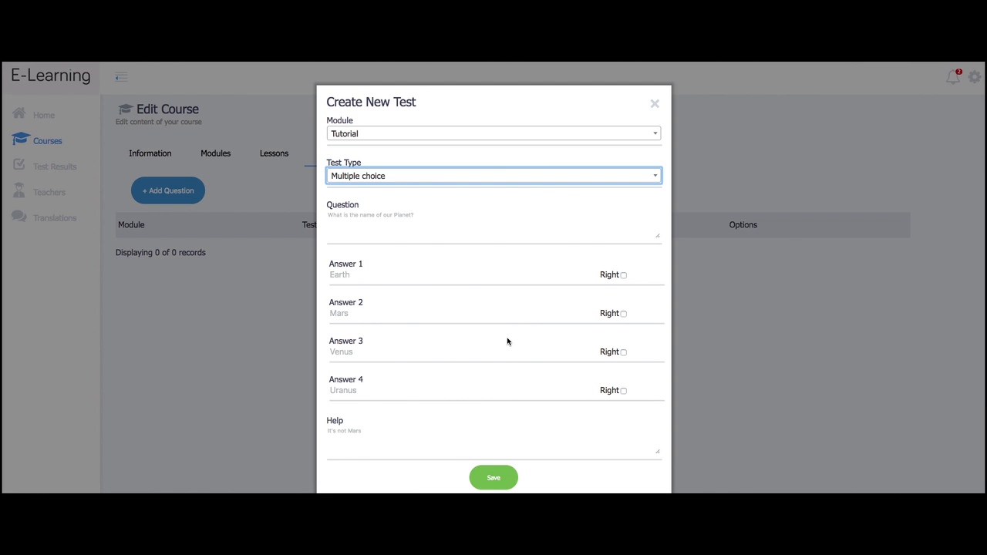
pyautogui.click(328, 219)
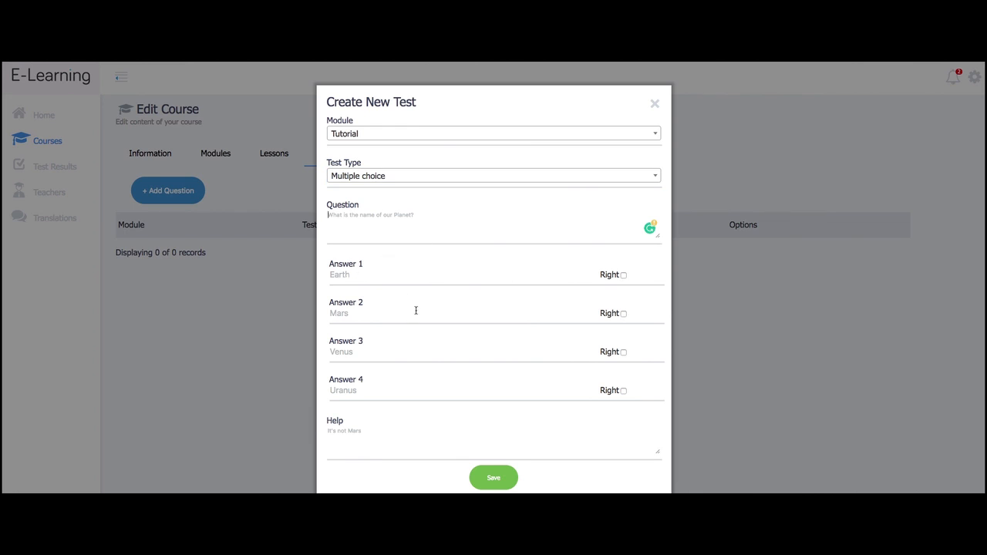
pyautogui.click(623, 390)
pyautogui.click(623, 351)
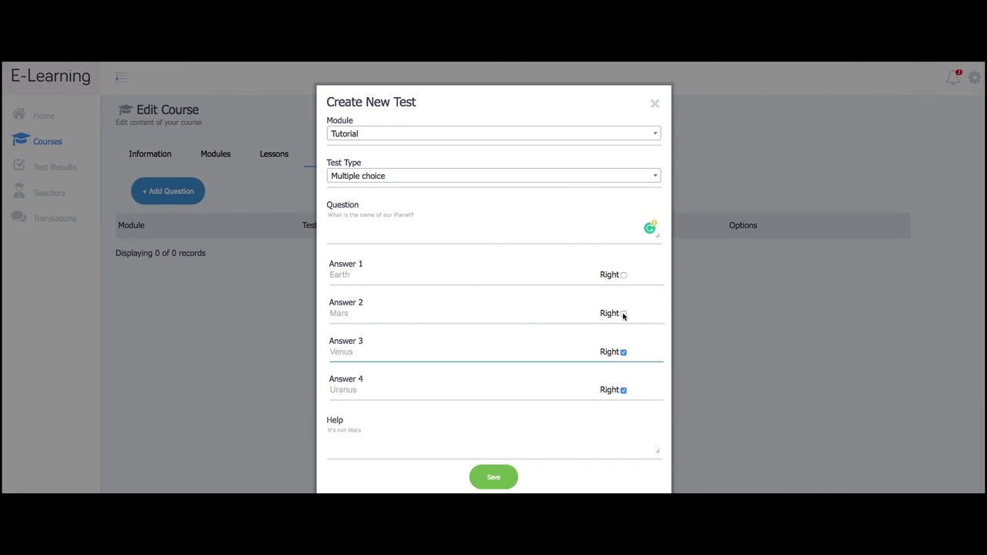
pyautogui.click(622, 313)
pyautogui.click(623, 351)
pyautogui.click(623, 314)
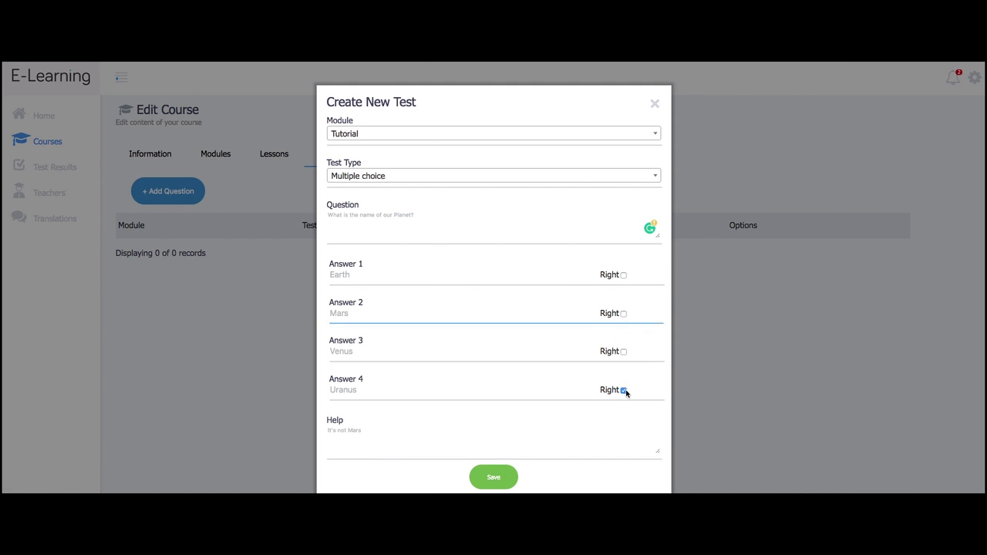
pyautogui.click(628, 276)
pyautogui.scroll(-1, 507, 350)
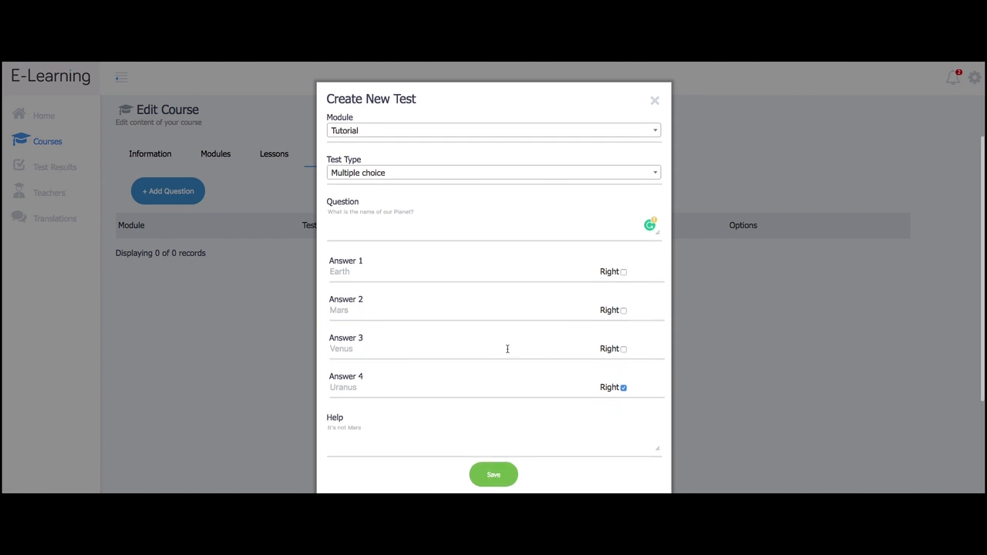
pyautogui.scroll(-1, 623, 377)
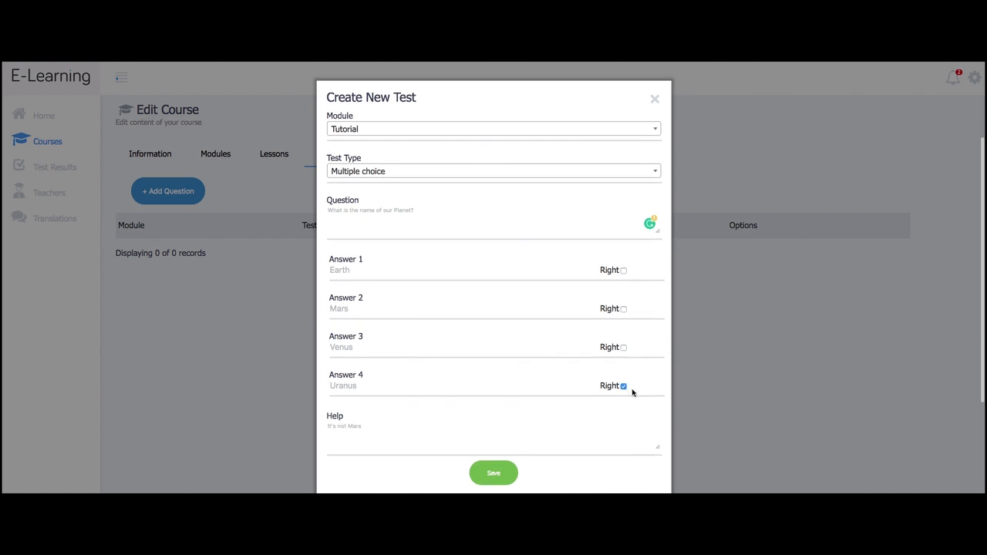
pyautogui.click(623, 387)
# Step: Mark Answer 2 as the right answer and save the test question
pyautogui.click(623, 309)
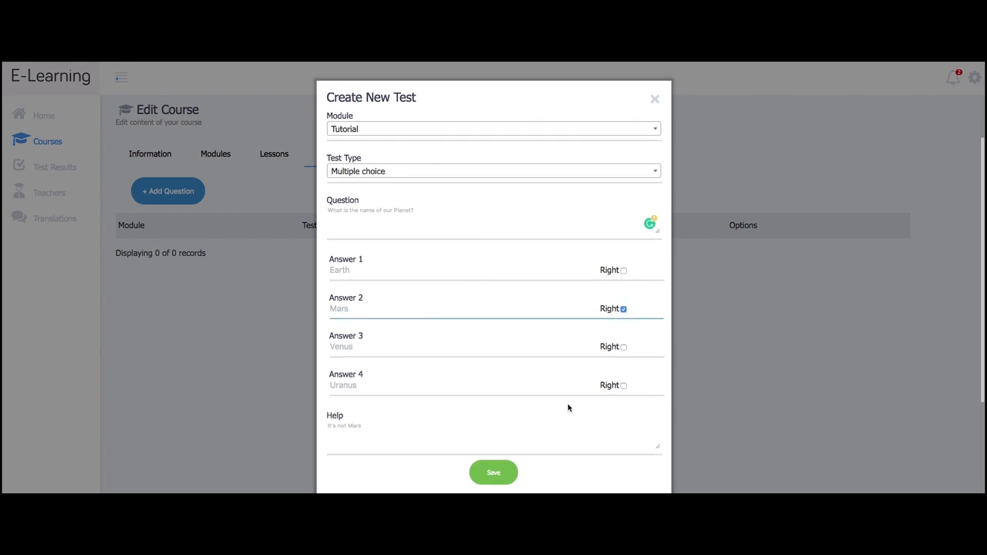
pyautogui.scroll(-2, 569, 408)
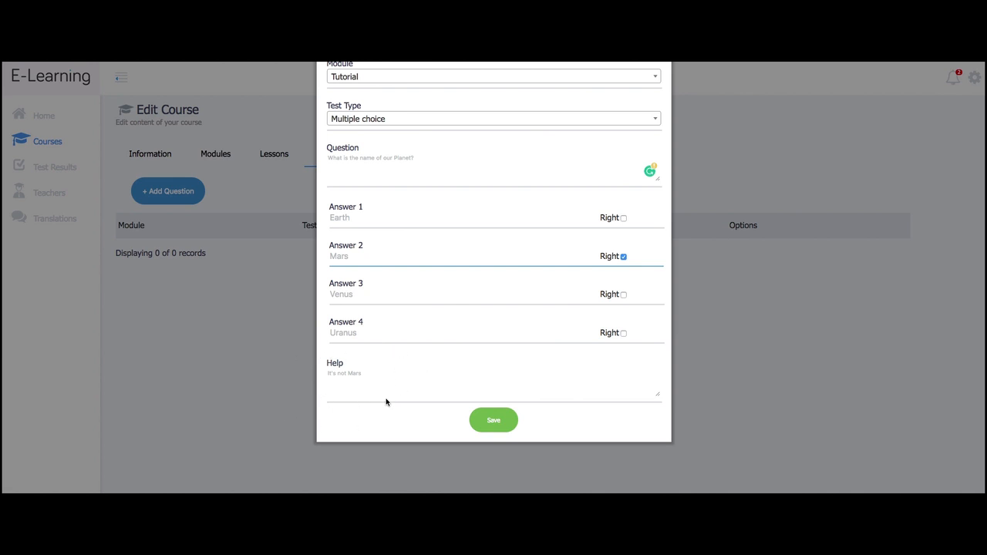
pyautogui.click(505, 421)
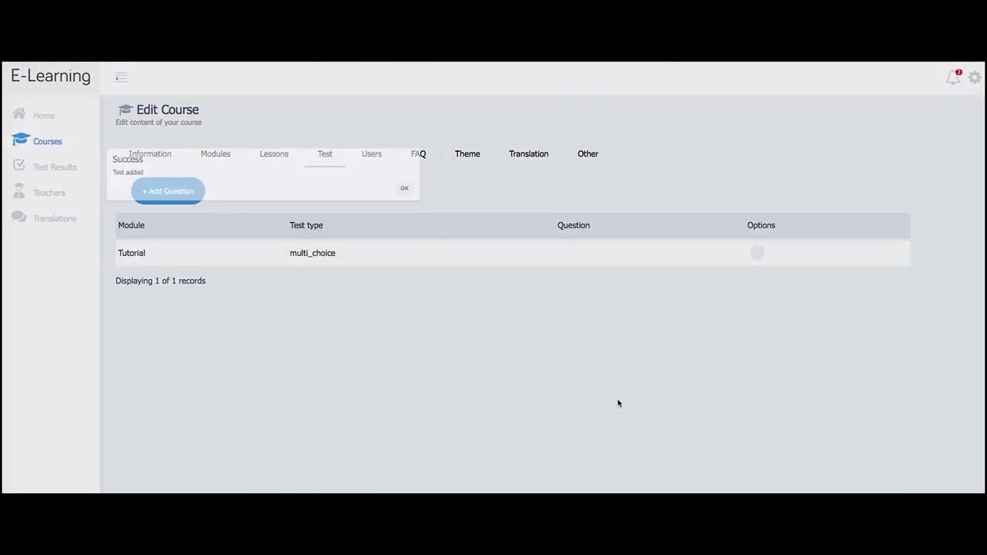
pyautogui.click(678, 294)
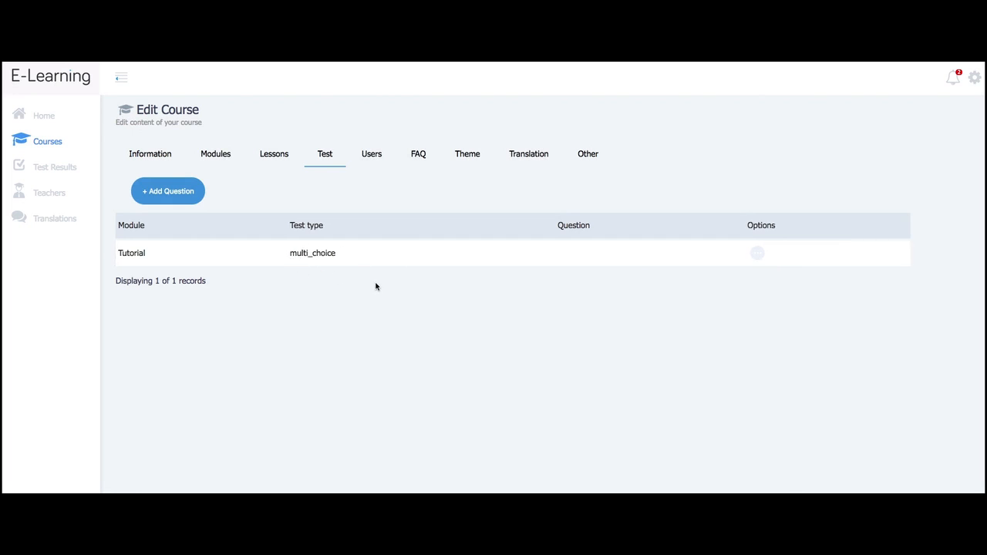
# Step: Check the course's user list and the FAQ question form, and close the form without saving
pyautogui.click(370, 160)
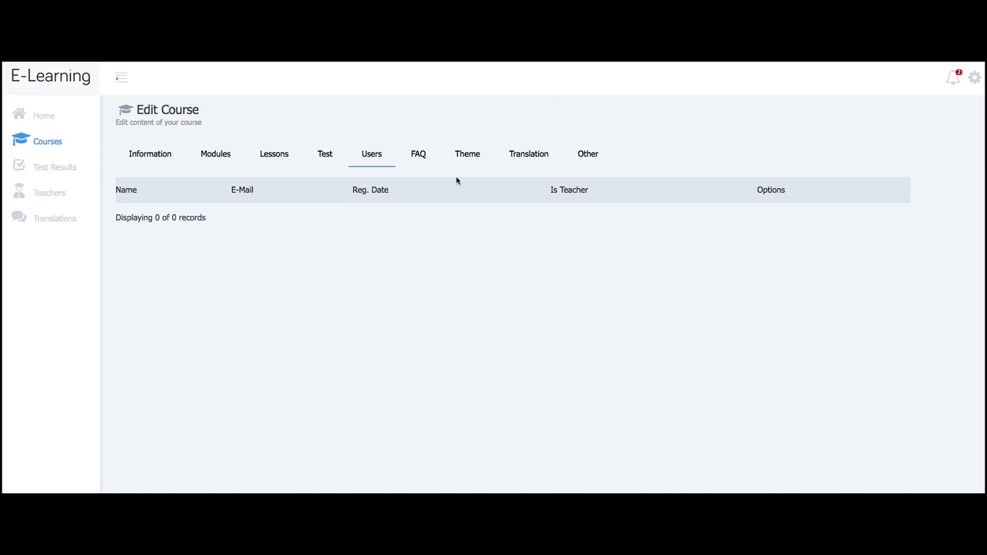
pyautogui.click(414, 164)
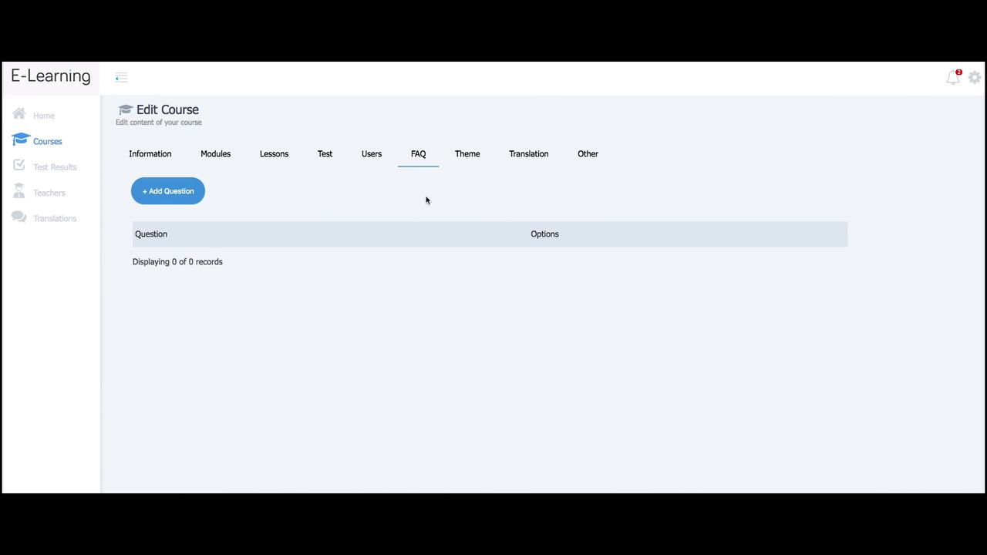
pyautogui.click(180, 194)
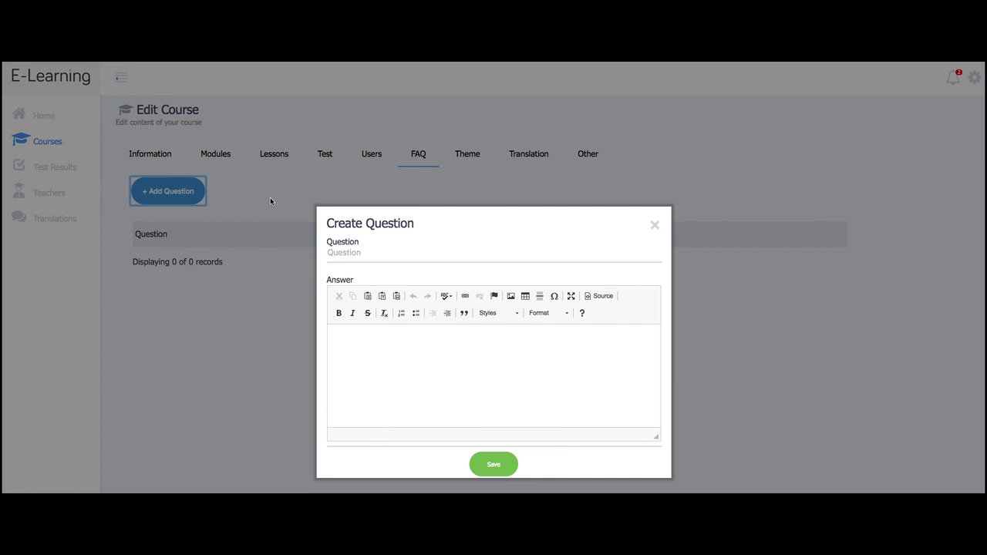
pyautogui.click(355, 253)
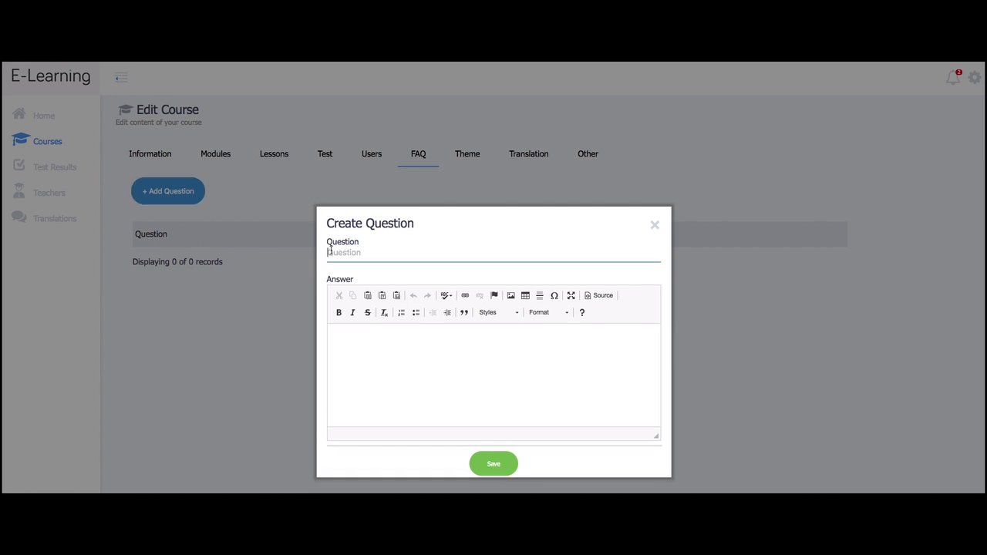
pyautogui.scroll(-2, 501, 381)
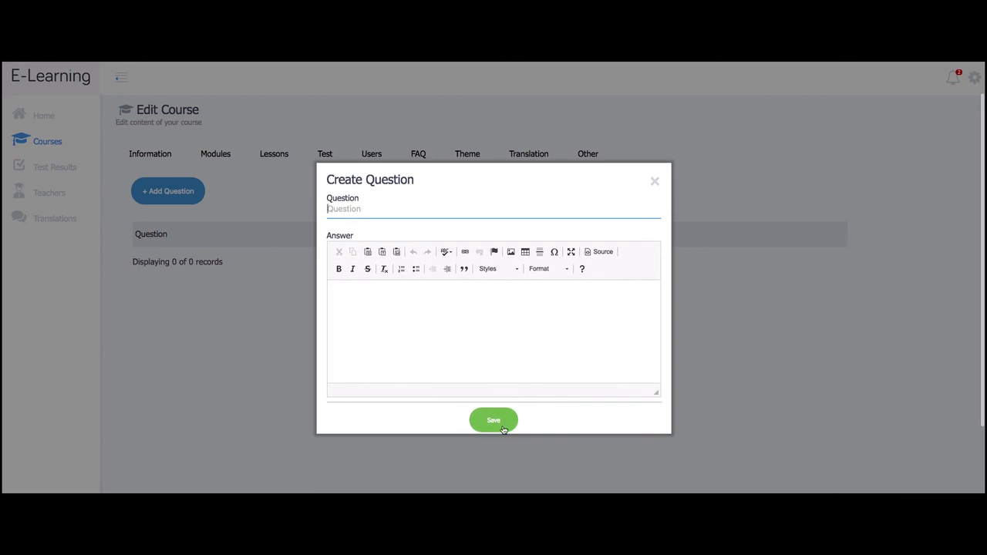
pyautogui.click(653, 180)
# Step: Browse the available course themes and select the light theme with the peach gradient panel
pyautogui.click(468, 165)
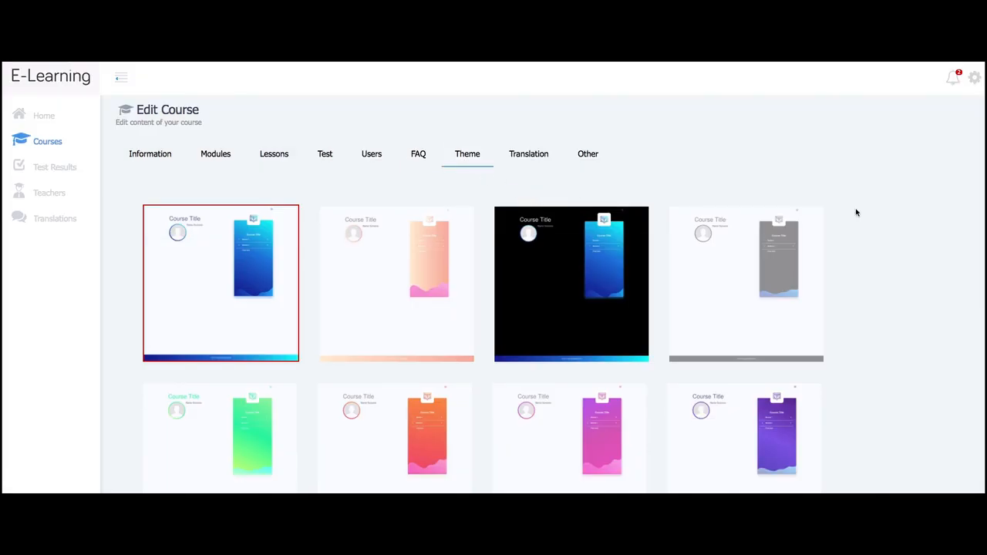
pyautogui.scroll(-1, 895, 307)
pyautogui.scroll(1, 895, 307)
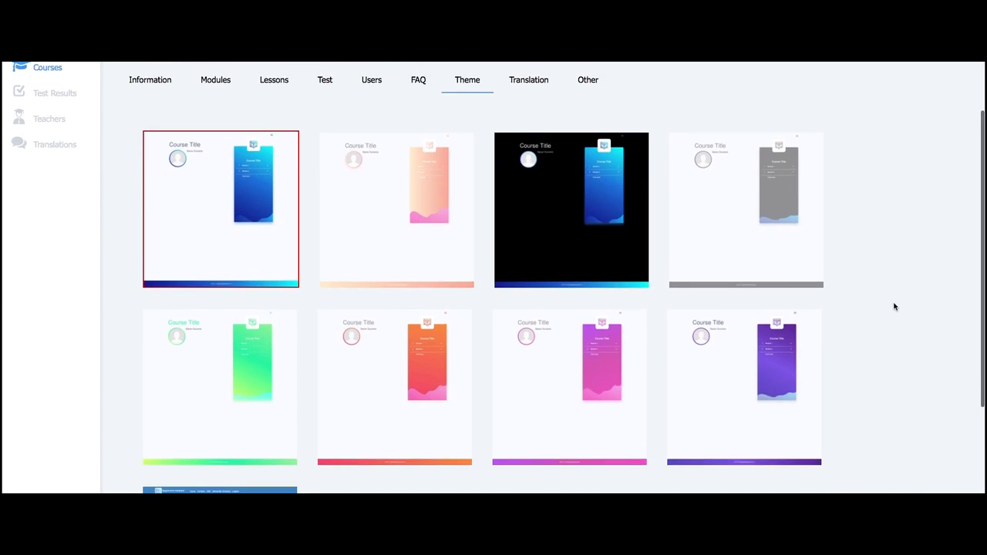
pyautogui.scroll(-1, 878, 319)
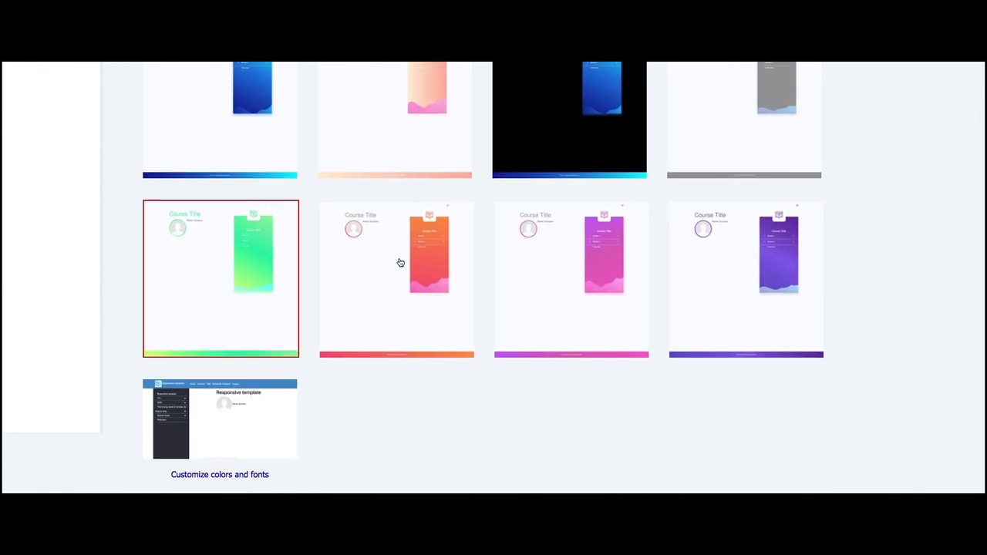
pyautogui.scroll(1, 806, 213)
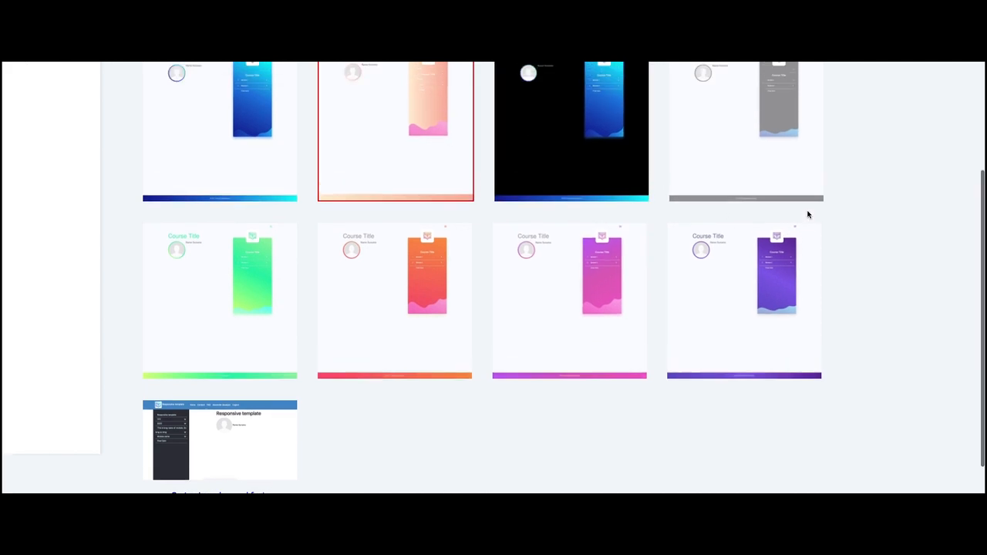
pyautogui.scroll(1, 863, 222)
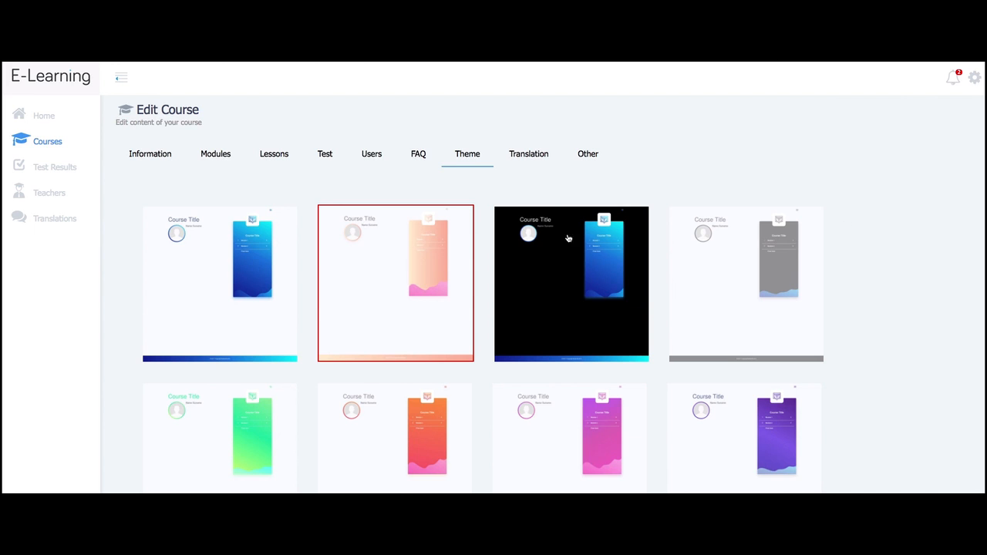
# Step: Select the light theme with the green gradient panel for the course and look over the remaining themes
pyautogui.scroll(-1, 322, 322)
pyautogui.click(236, 370)
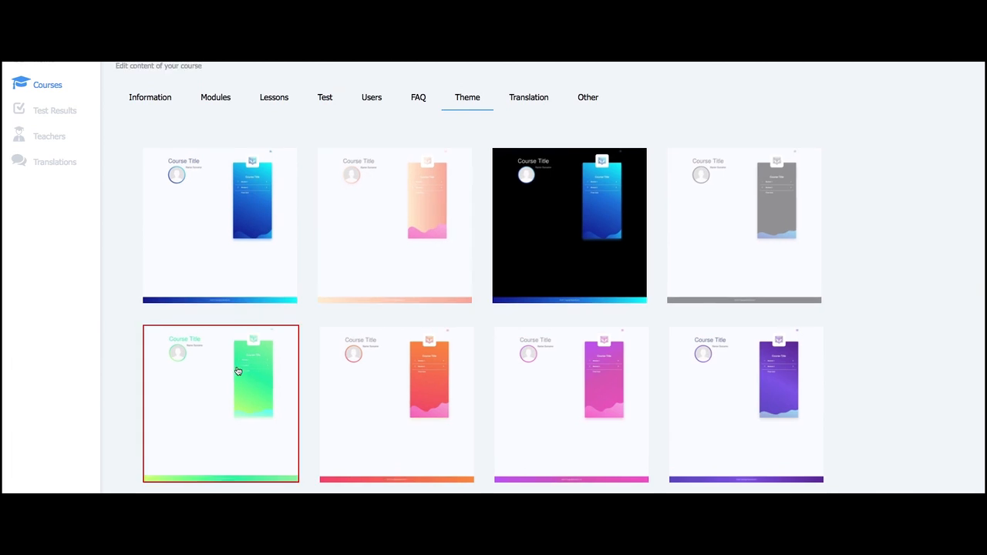
pyautogui.scroll(1, 660, 346)
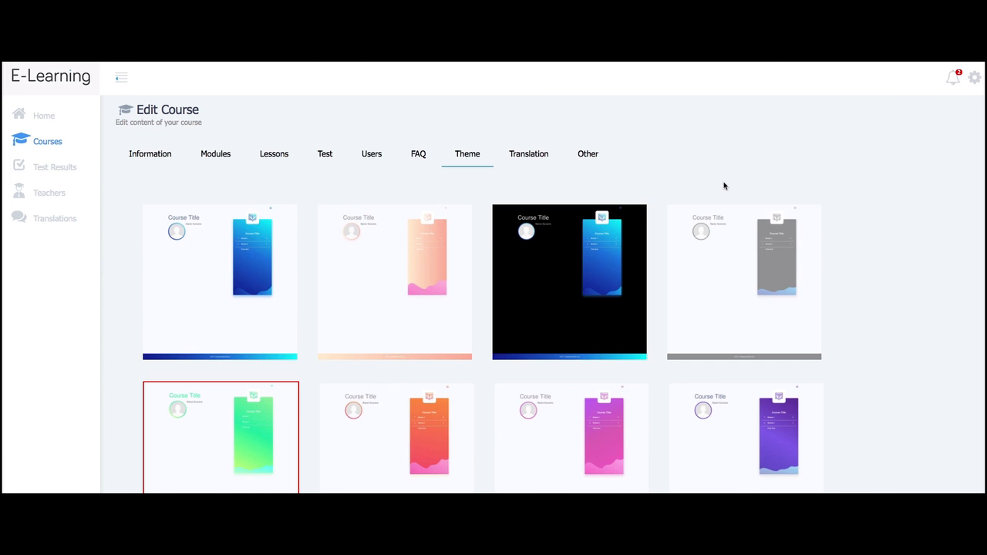
pyautogui.scroll(-2, 676, 161)
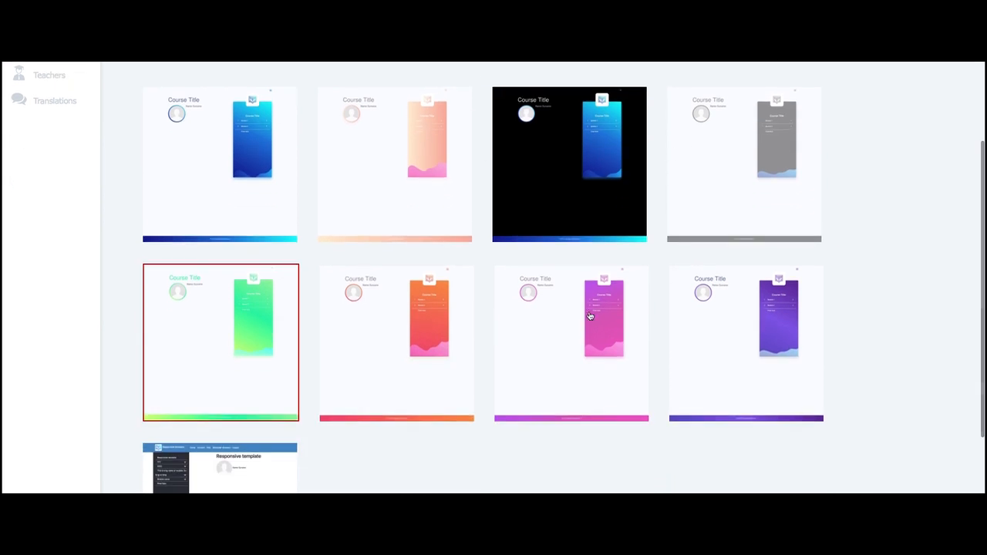
pyautogui.scroll(2, 648, 266)
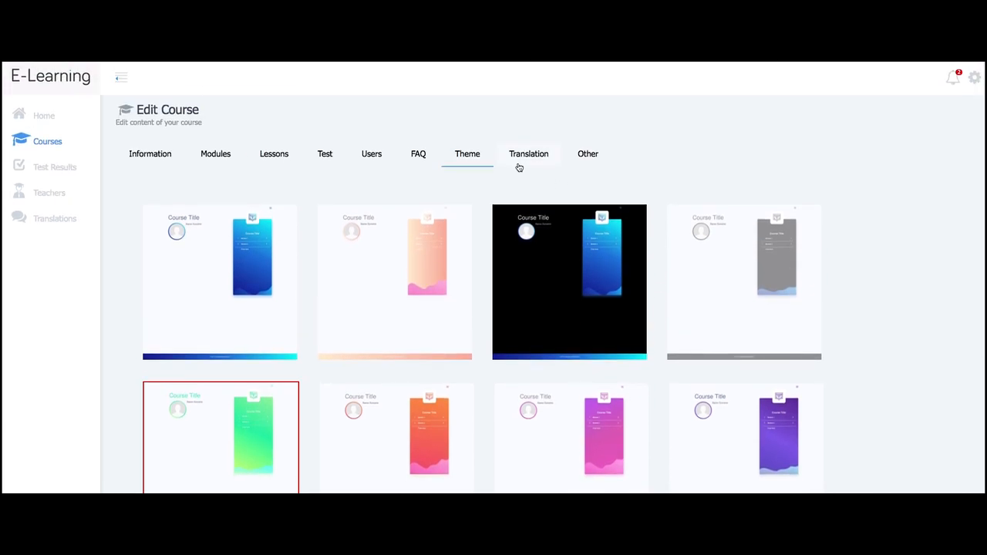
# Step: Review the course's translation choices and extension code settings, and return to the course information
pyautogui.click(531, 158)
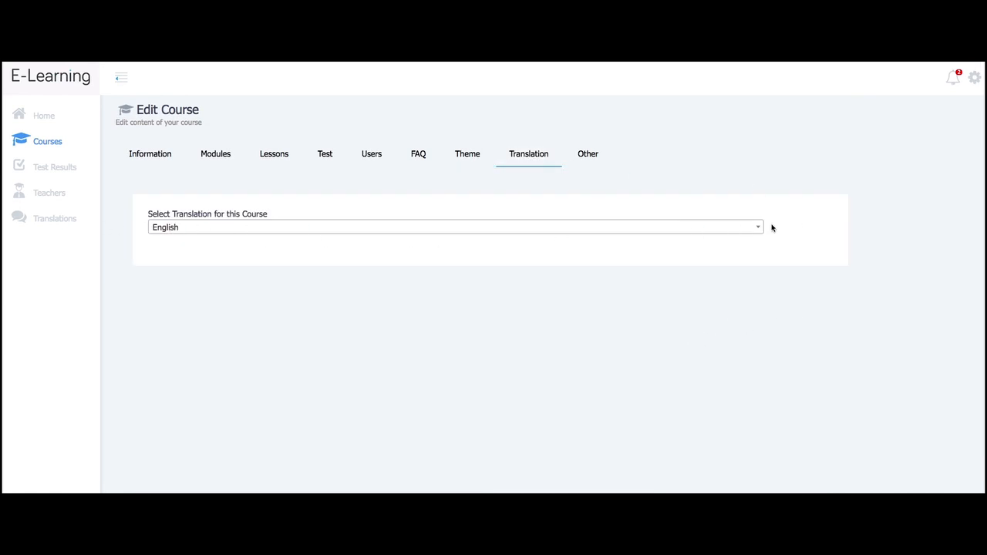
pyautogui.click(758, 227)
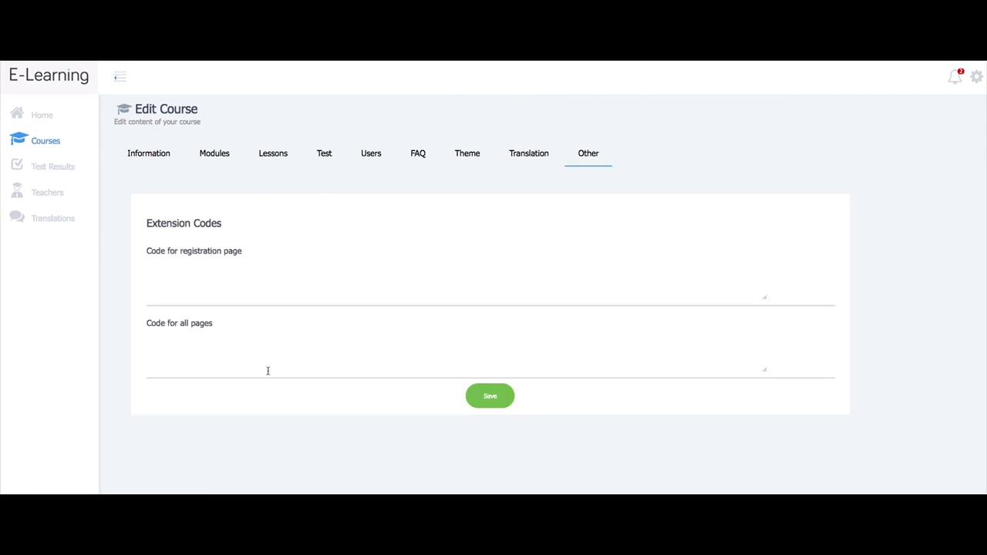
pyautogui.click(161, 158)
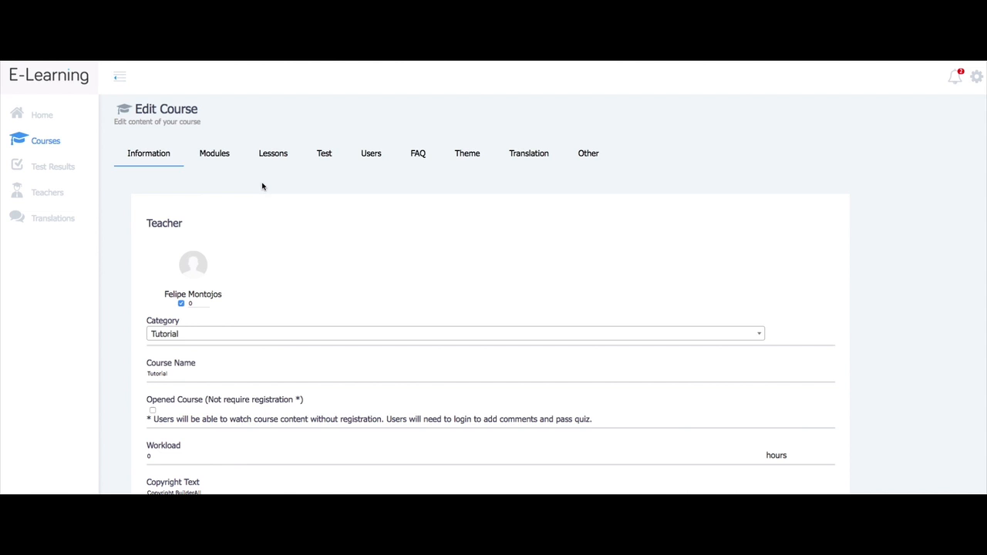
# Step: Copy the embed code of the Tutorial course in the Tutorial category from its sharing options
pyautogui.click(42, 143)
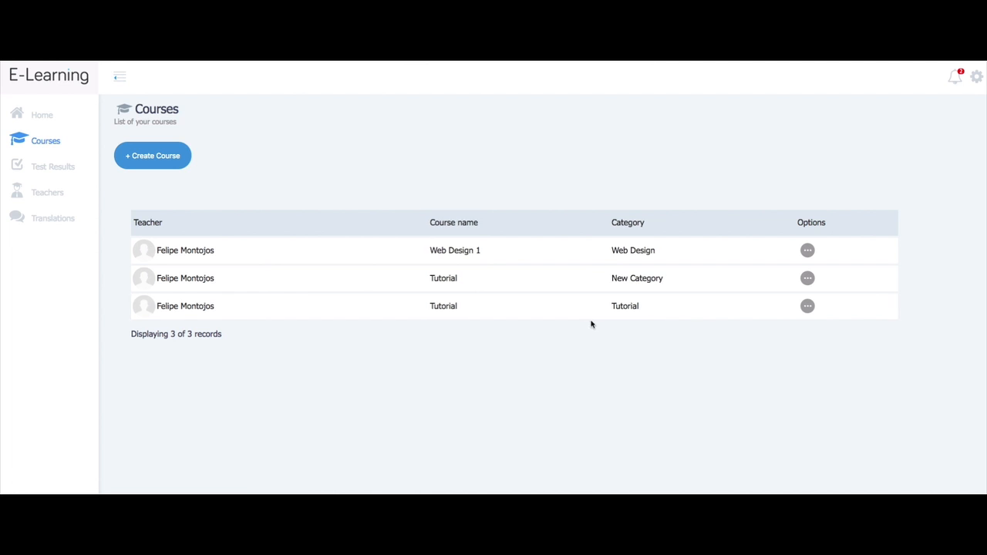
pyautogui.click(807, 308)
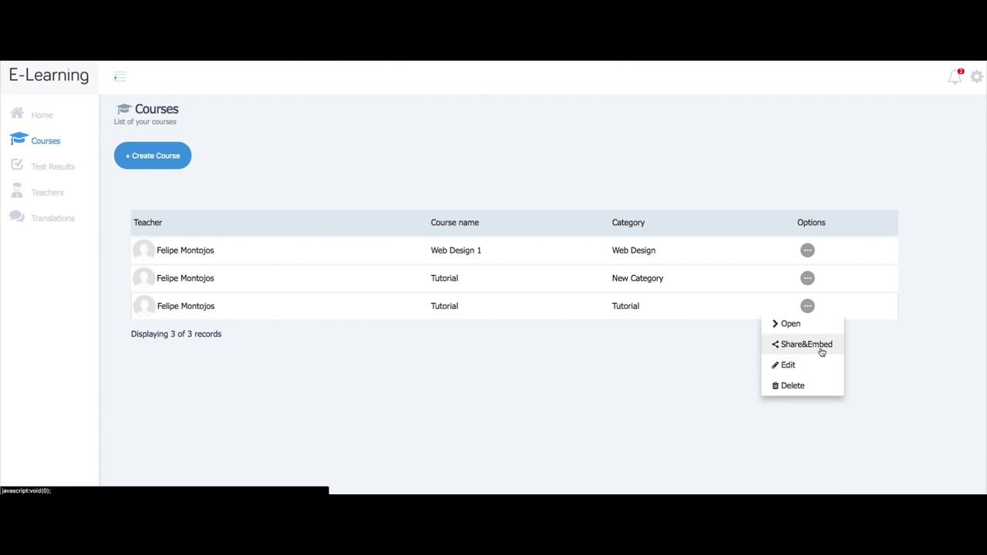
pyautogui.click(813, 347)
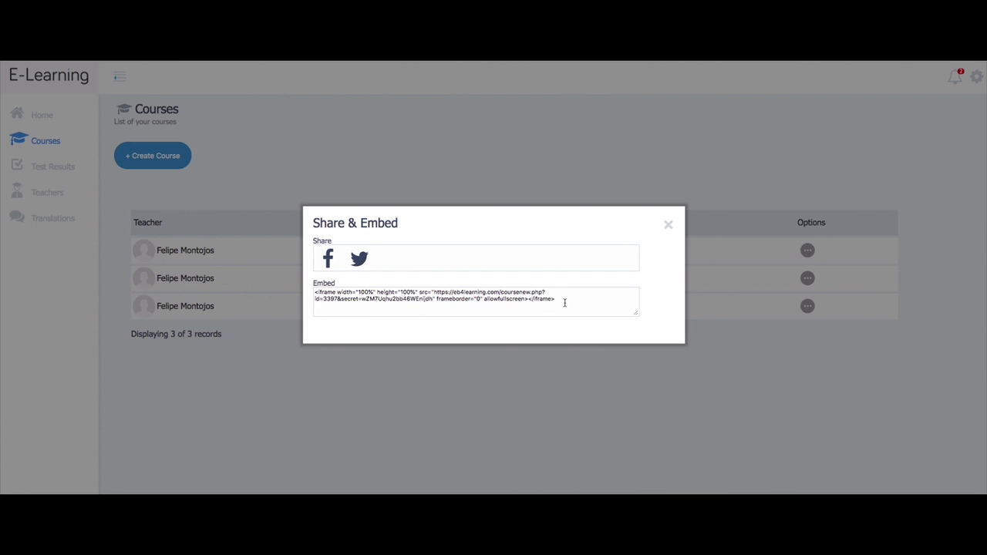
pyautogui.moveTo(564, 303); pyautogui.dragTo(315, 292)
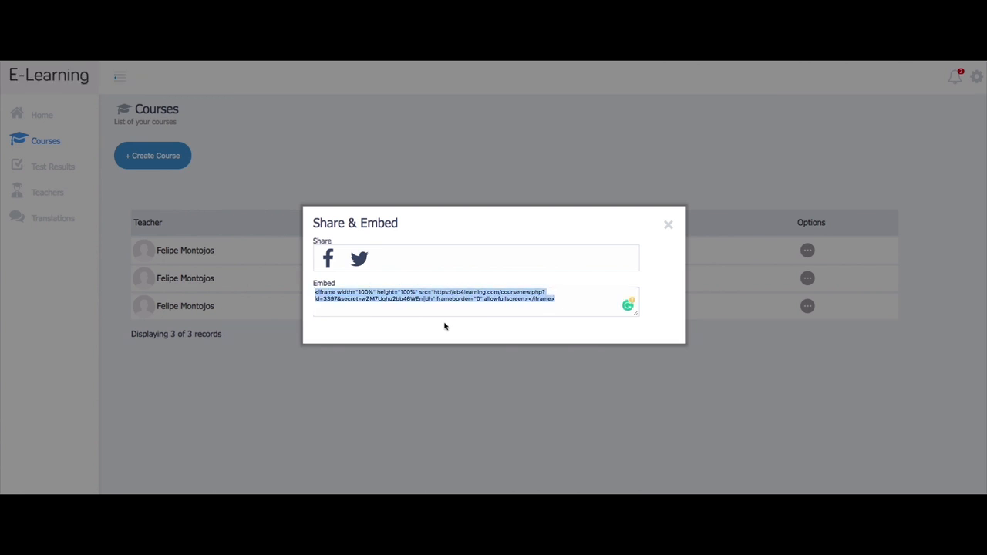
pyautogui.click(669, 226)
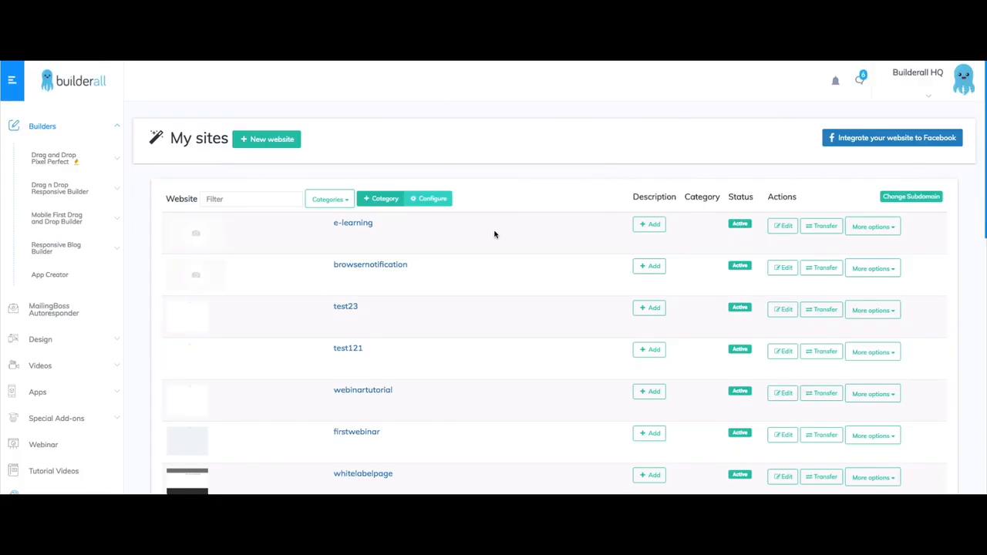
# Step: Open the e-learning site from Builderall's My sites list for editing and delete the existing course embed from its Home page
pyautogui.click(781, 228)
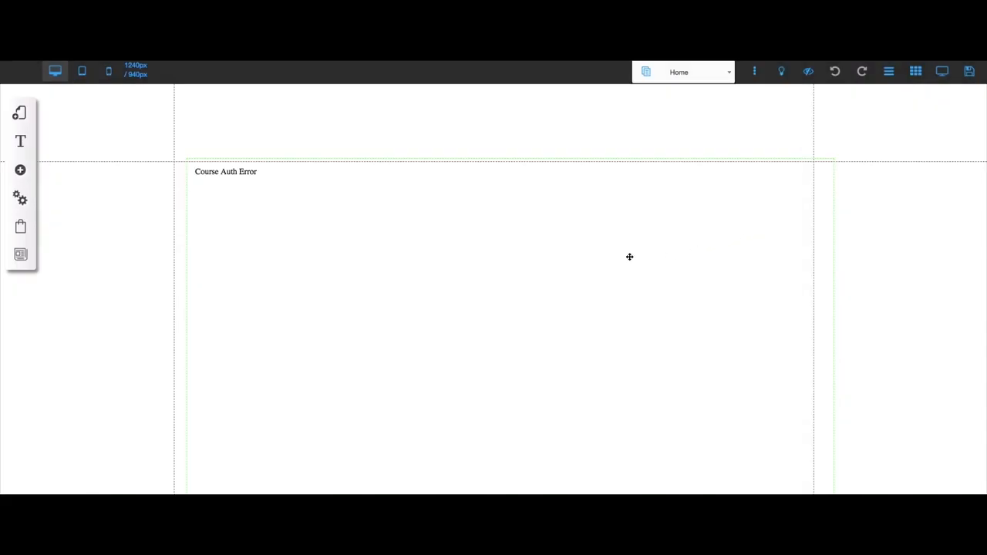
pyautogui.click(488, 257)
pyautogui.click(533, 309)
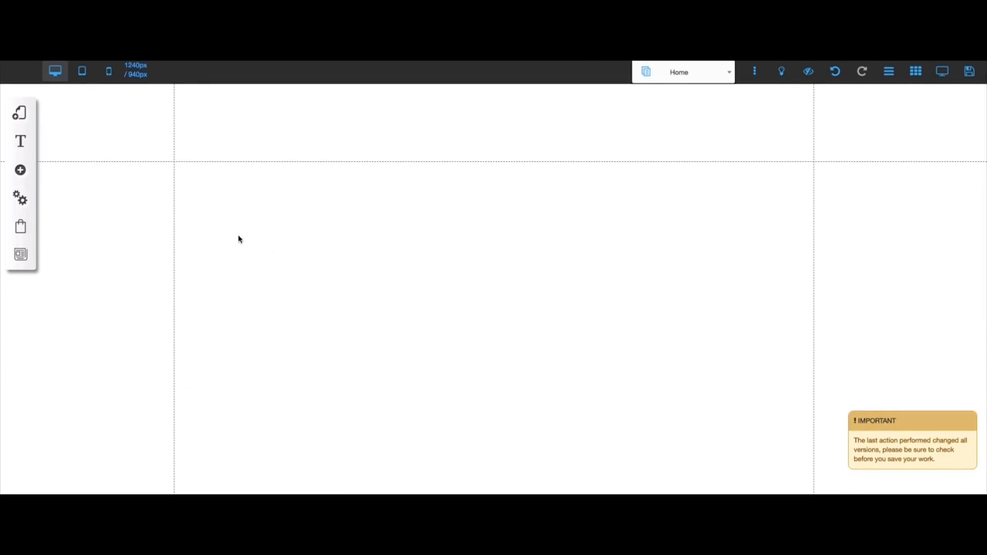
# Step: Add an HTML element to the Home page and replace its default code with the copied course embed code
pyautogui.click(22, 170)
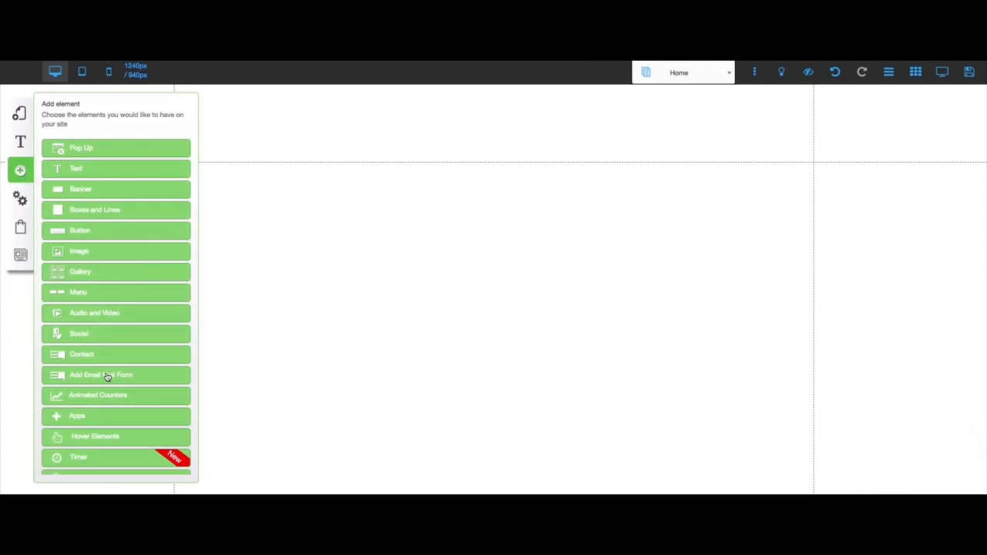
pyautogui.click(90, 419)
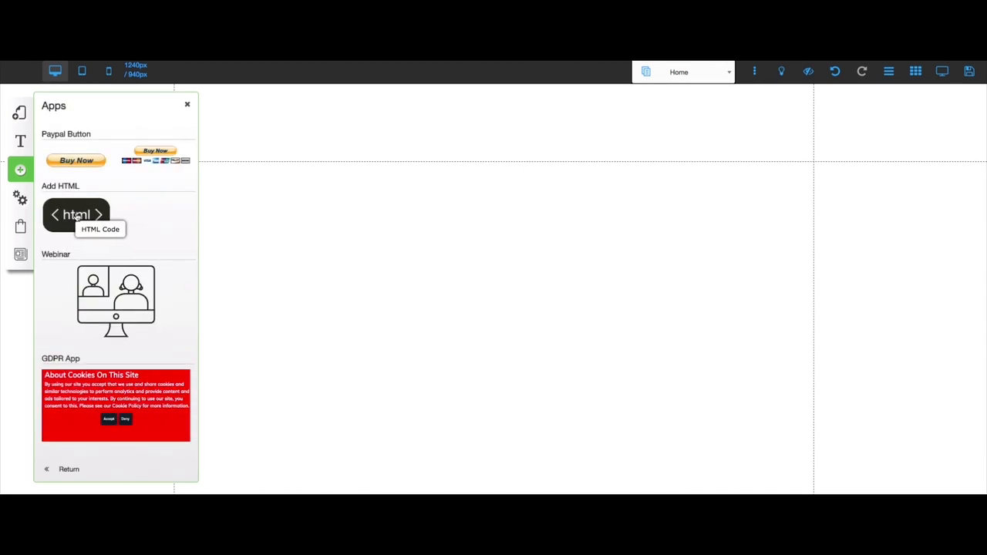
pyautogui.click(84, 220)
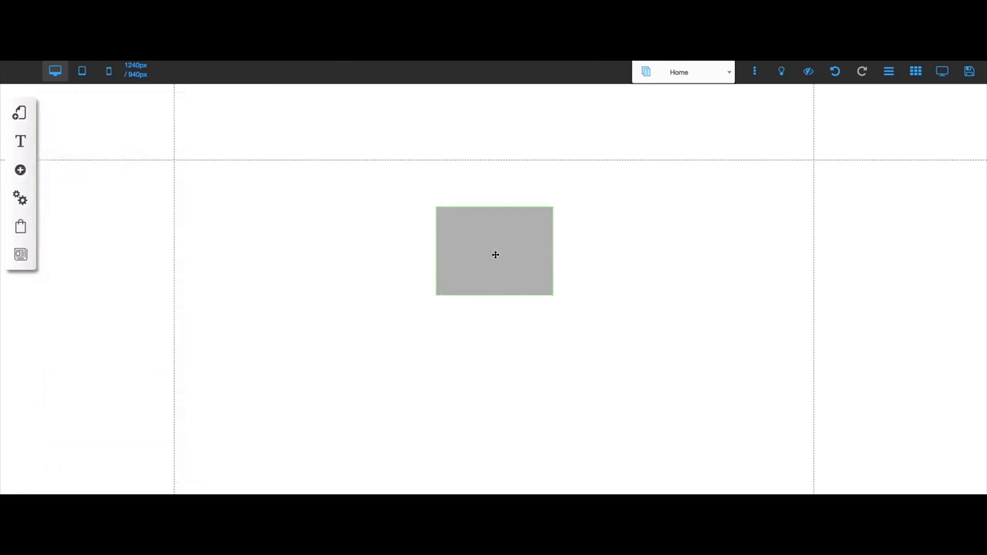
pyautogui.click(494, 254)
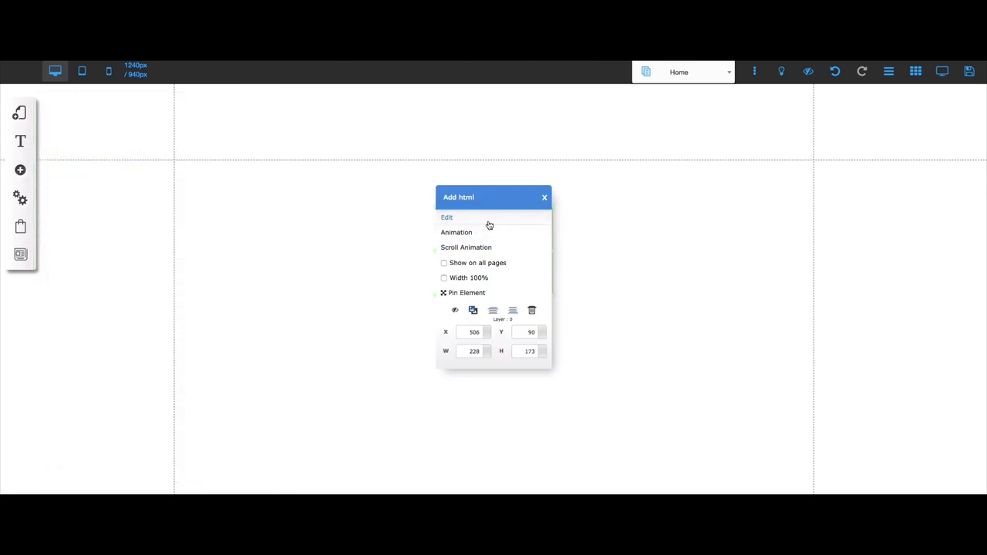
pyautogui.click(489, 223)
pyautogui.moveTo(386, 290); pyautogui.dragTo(317, 234)
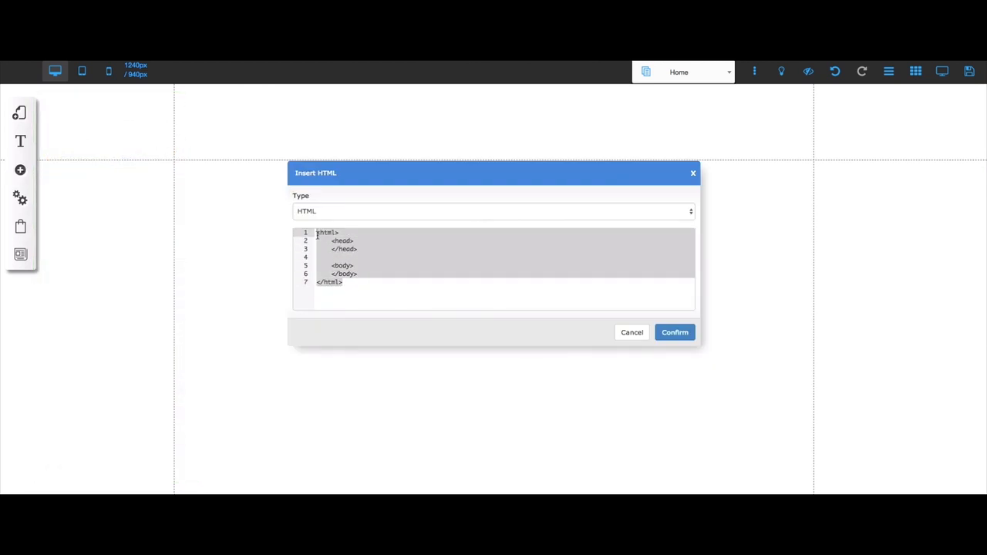
pyautogui.press('BackSpace')
pyautogui.hotkey('ctrl', 'v')
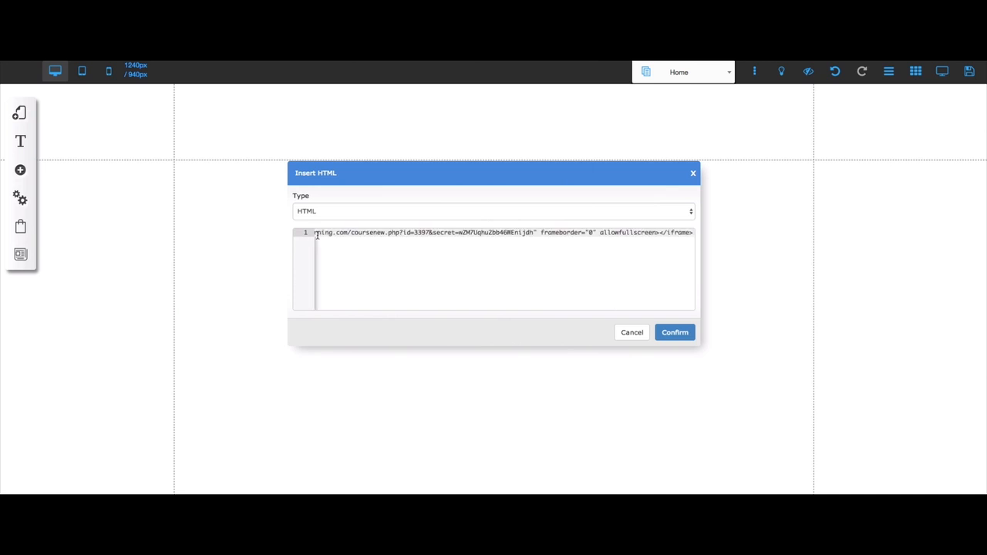
# Step: Try removing the spaces between the iframe attributes in the embed code and apply the edited code
pyautogui.click(533, 232)
pyautogui.press('BackSpace')
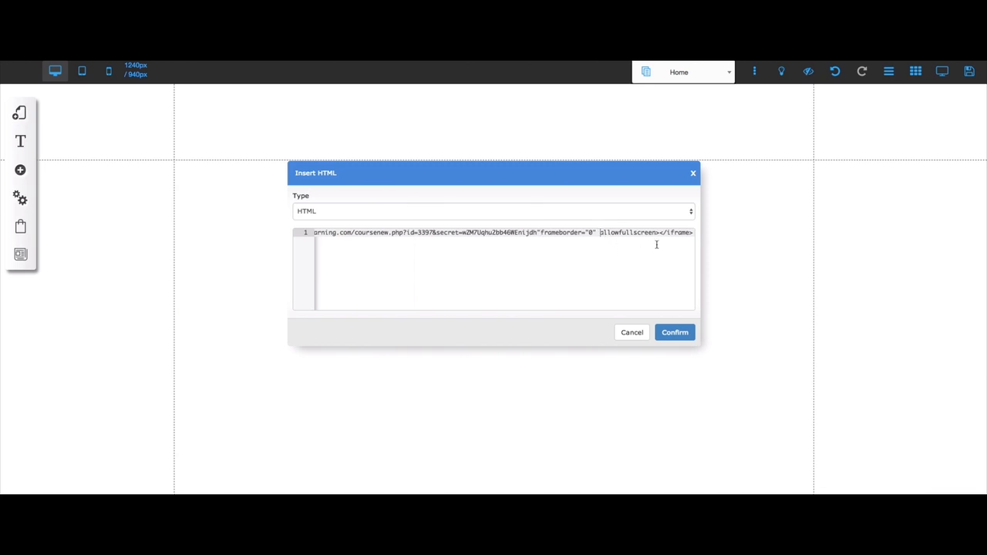
pyautogui.press('BackSpace')
pyautogui.moveTo(666, 232); pyautogui.dragTo(479, 232)
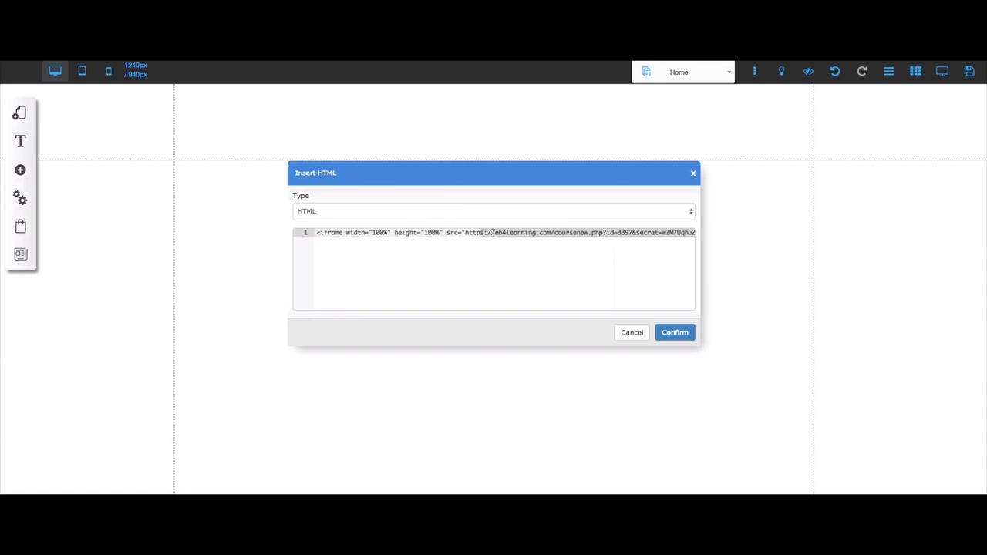
pyautogui.click(491, 233)
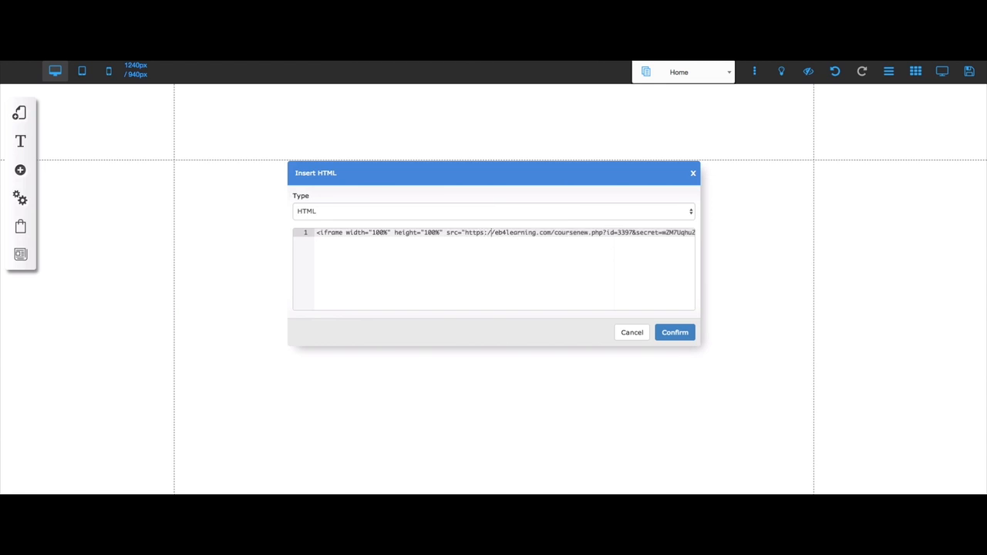
pyautogui.click(449, 233)
pyautogui.press('BackSpace')
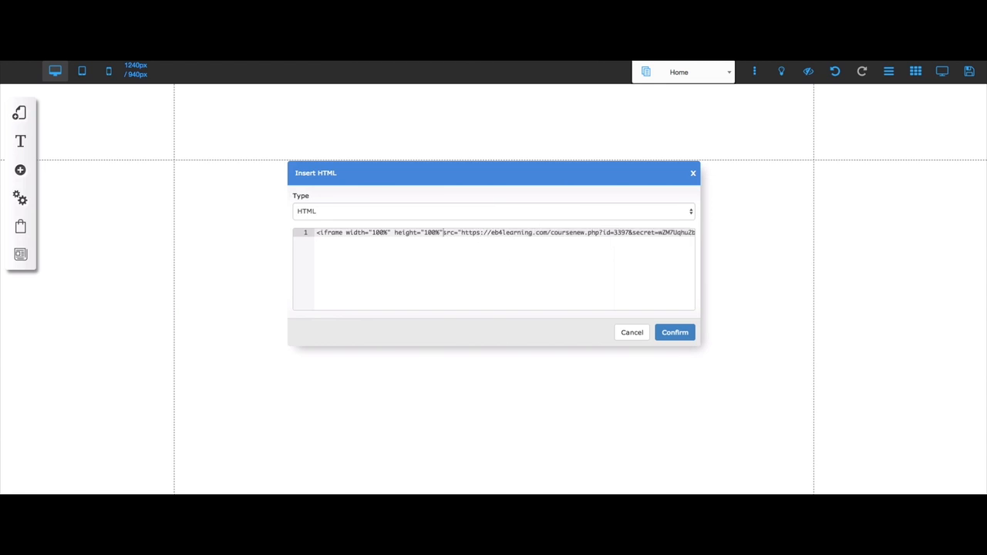
pyautogui.click(393, 232)
pyautogui.press('BackSpace')
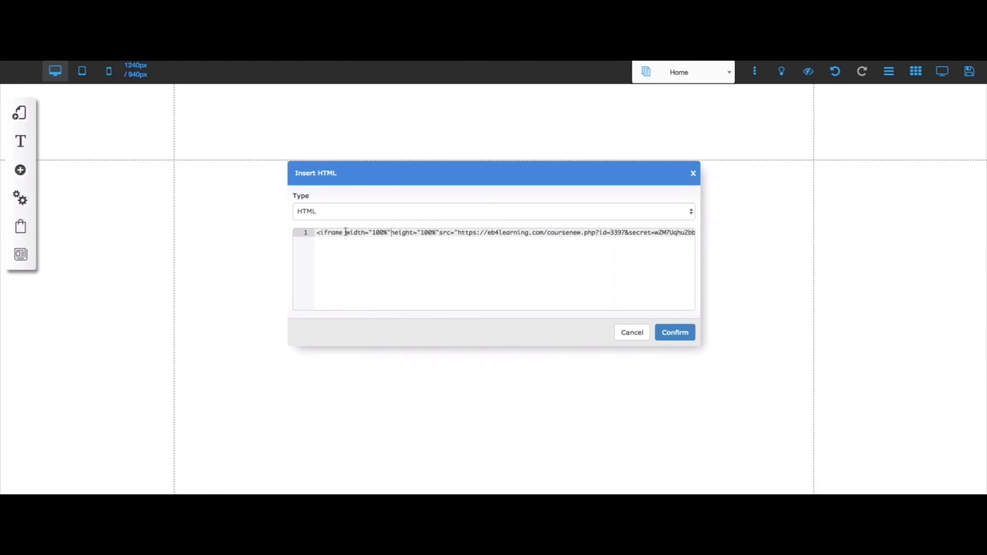
pyautogui.click(344, 232)
pyautogui.press('BackSpace')
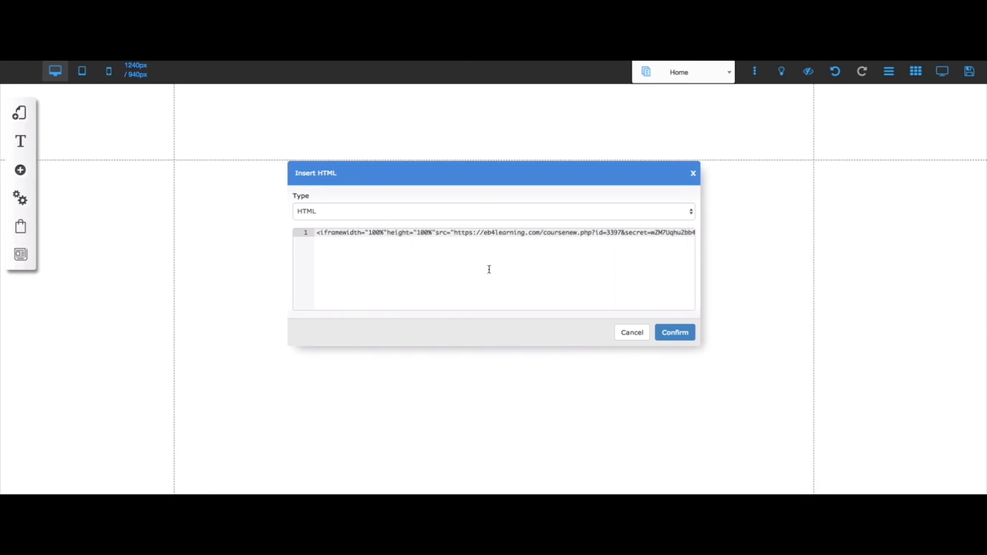
pyautogui.click(684, 341)
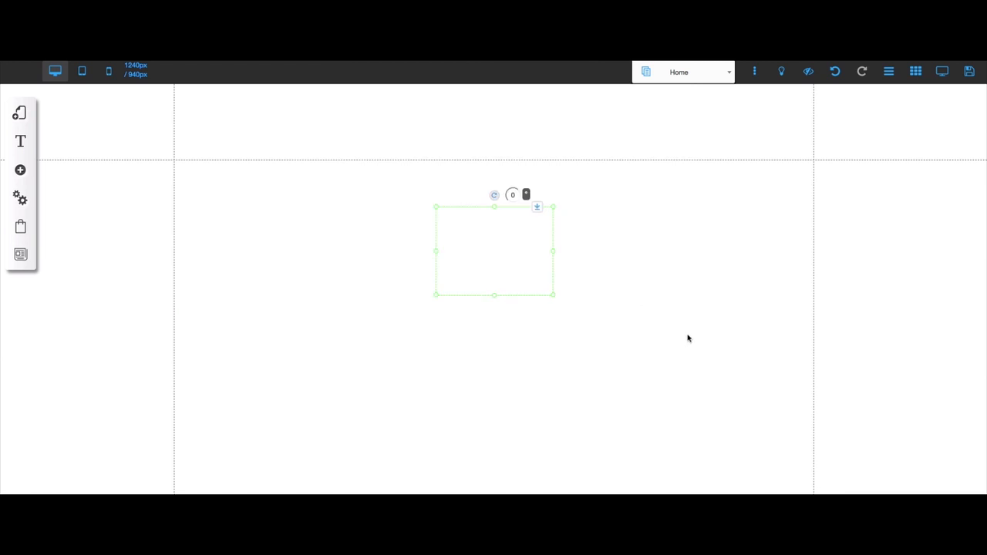
# Step: Delete the HTML element containing the edited embed code from the page
pyautogui.moveTo(553, 295)
pyautogui.mouseDown()
pyautogui.moveTo(635, 357)
pyautogui.moveTo(884, 489)
pyautogui.moveTo(561, 302)
pyautogui.mouseUp()
pyautogui.click(500, 261)
pyautogui.click(532, 310)
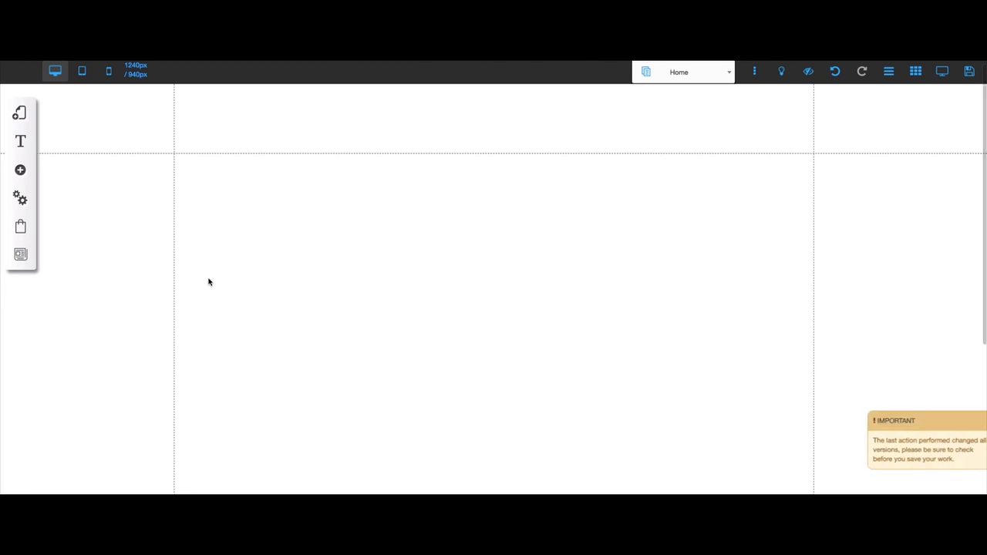
# Step: Insert a fresh HTML element on the Home page and replace its default code with the unmodified course embed code
pyautogui.click(35, 171)
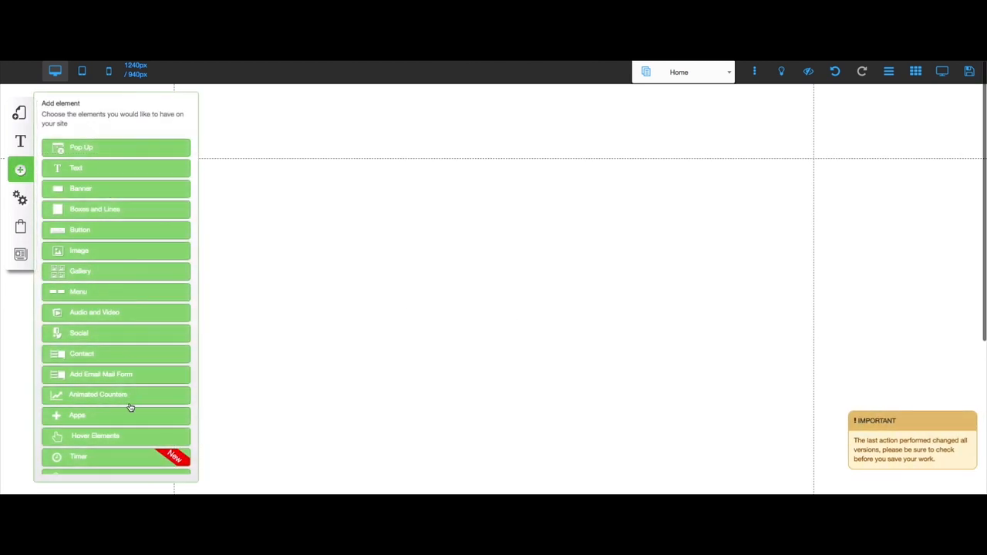
pyautogui.click(101, 415)
pyautogui.click(101, 216)
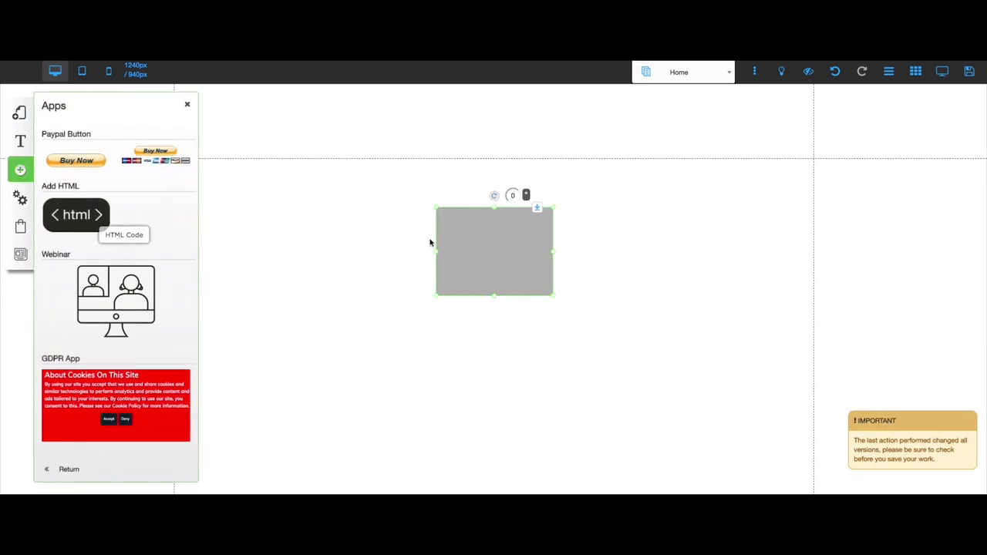
pyautogui.click(478, 243)
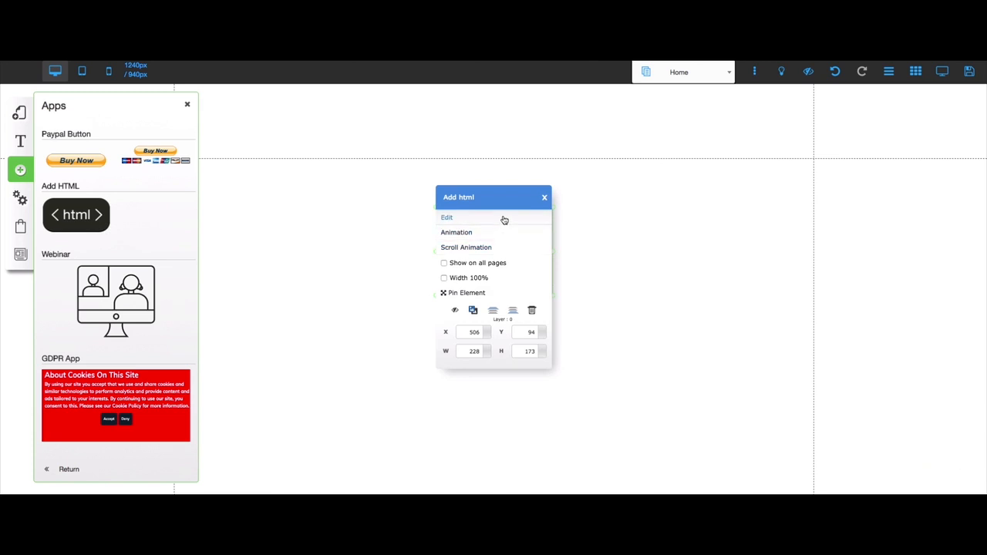
pyautogui.click(507, 242)
pyautogui.click(464, 218)
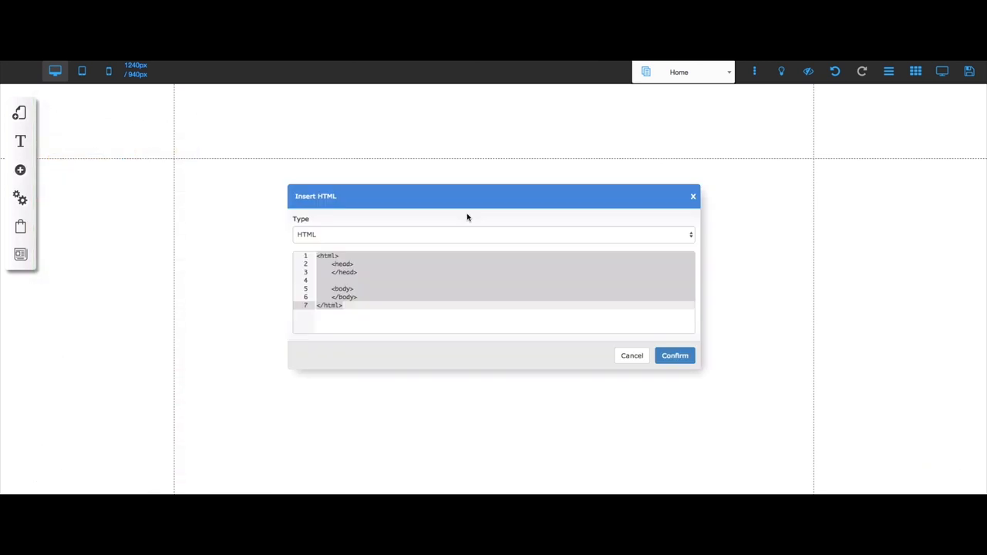
pyautogui.click(390, 315)
pyautogui.hotkey('ctrl', 'a')
pyautogui.press('BackSpace')
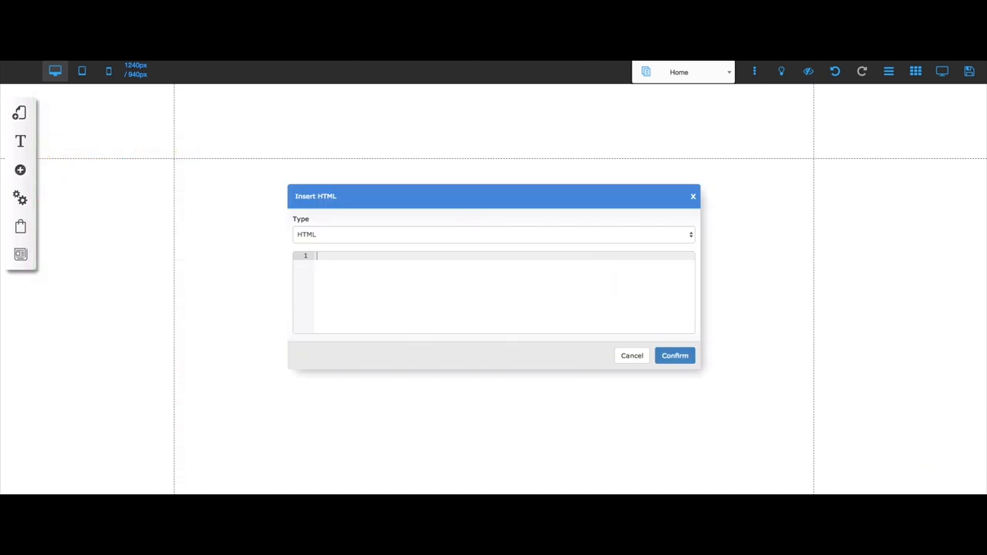
pyautogui.hotkey('ctrl', 'v')
pyautogui.click(673, 355)
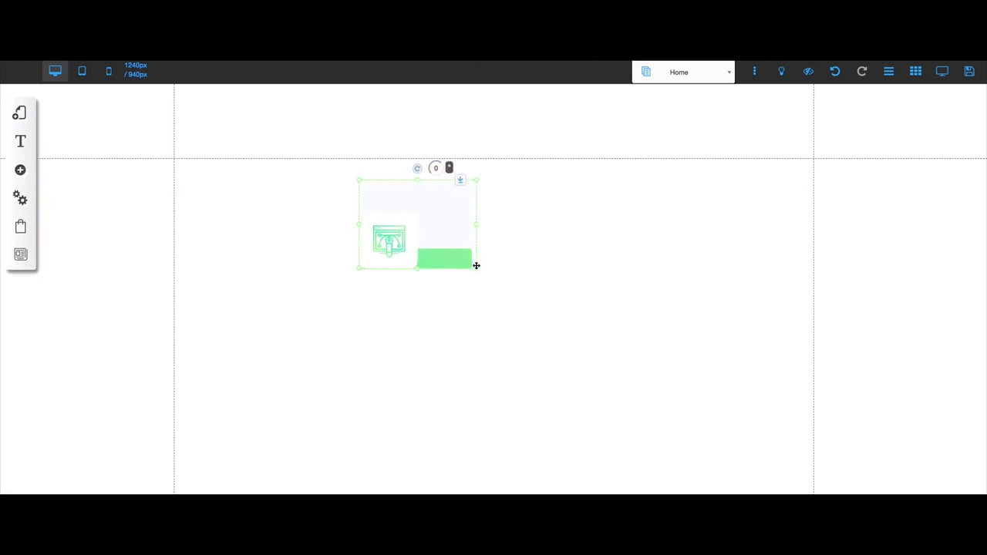
# Step: Enlarge and reposition the embedded course so it fills most of the width between the page's vertical guides
pyautogui.moveTo(476, 265); pyautogui.dragTo(791, 456)
pyautogui.moveTo(713, 416); pyautogui.dragTo(570, 397)
pyautogui.moveTo(639, 385); pyautogui.dragTo(794, 481)
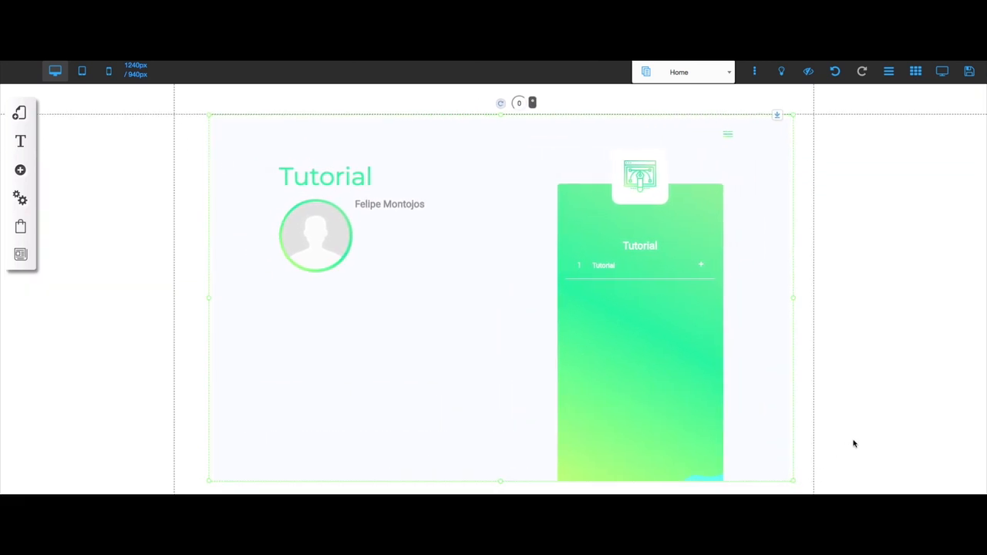
# Step: Extend the embedded course frame downward to fit the whole green lesson panel, and widen it almost to the page's right guide
pyautogui.scroll(-3, 854, 443)
pyautogui.moveTo(793, 411); pyautogui.dragTo(801, 484)
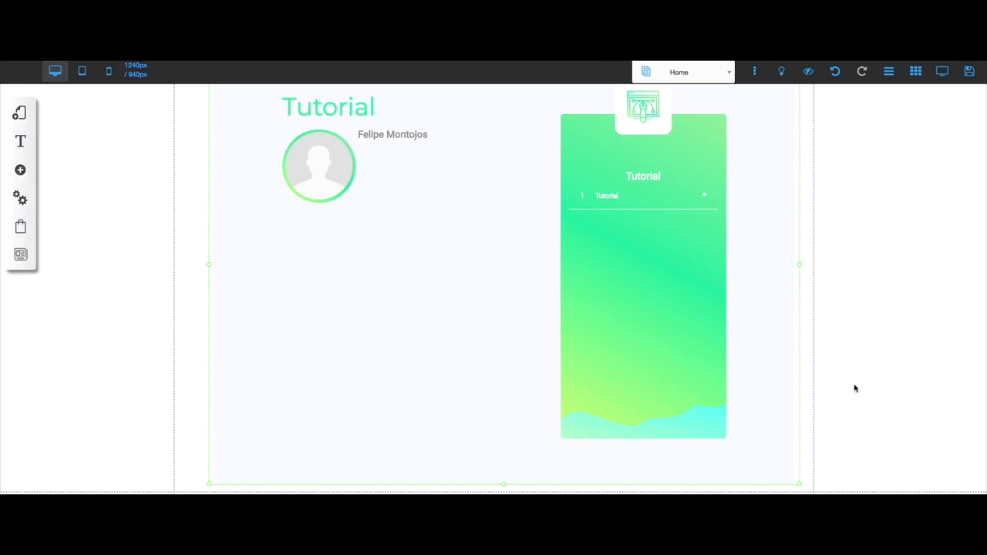
pyautogui.scroll(-3, 841, 368)
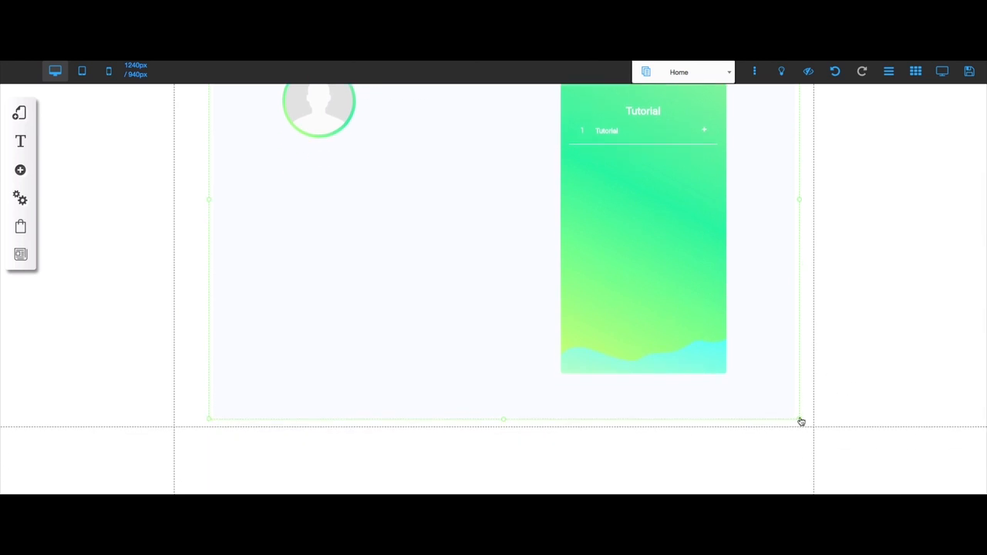
pyautogui.moveTo(800, 419)
pyautogui.mouseDown()
pyautogui.moveTo(802, 467)
pyautogui.moveTo(808, 425)
pyautogui.mouseUp()
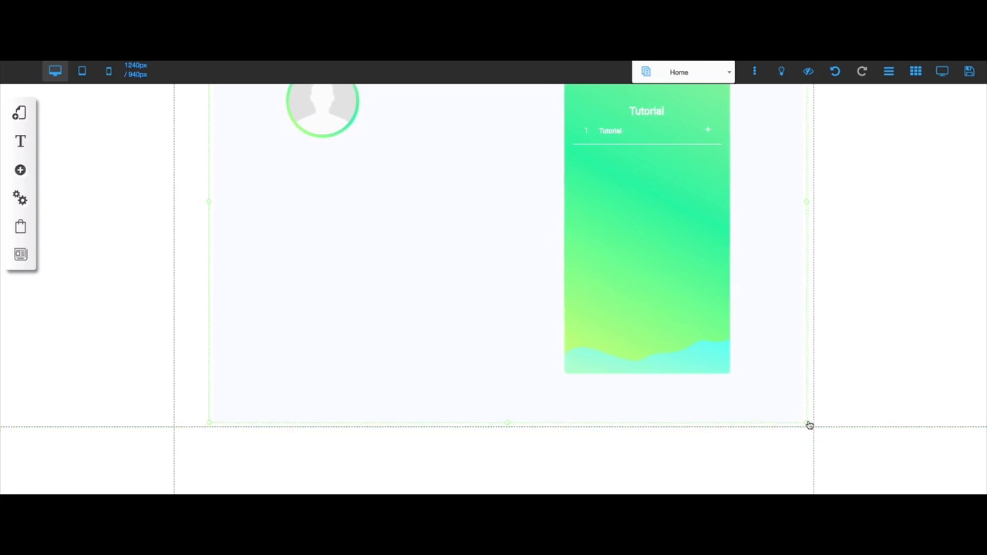
pyautogui.scroll(5, 830, 387)
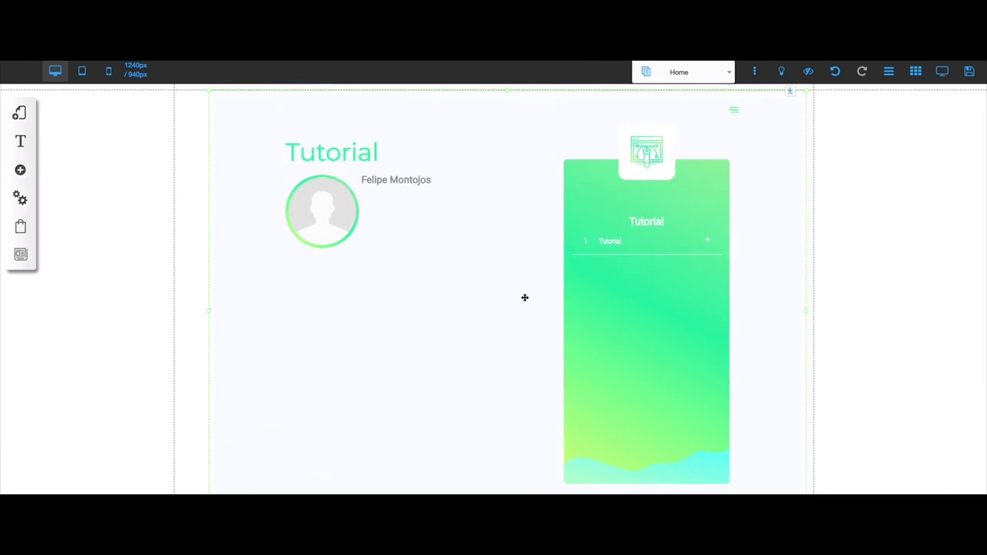
pyautogui.scroll(2, 522, 298)
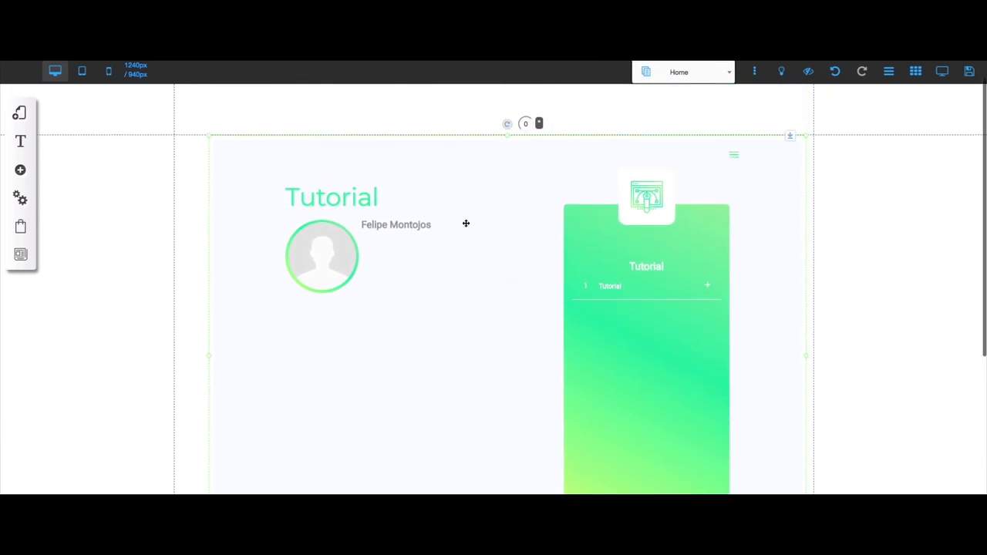
pyautogui.scroll(2, 713, 295)
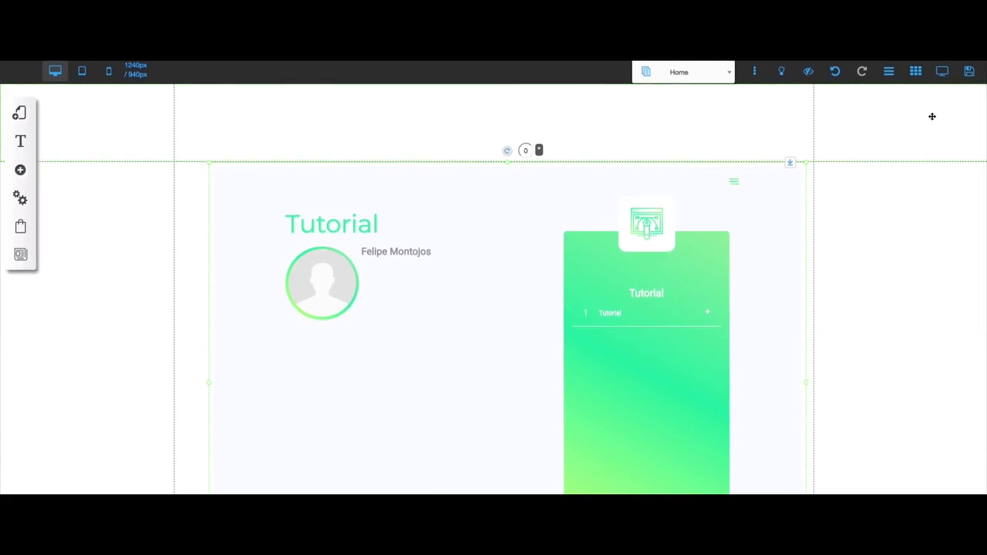
pyautogui.scroll(-3, 654, 347)
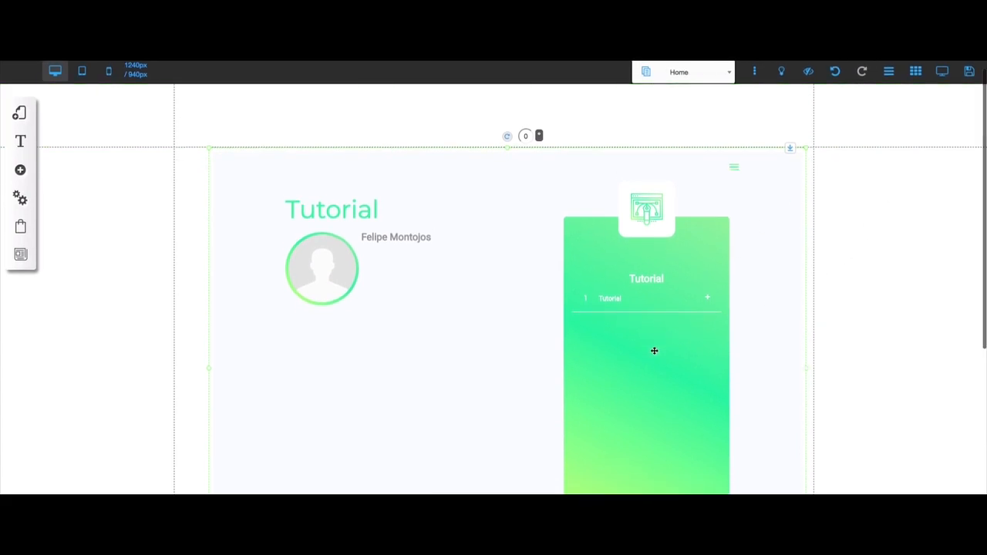